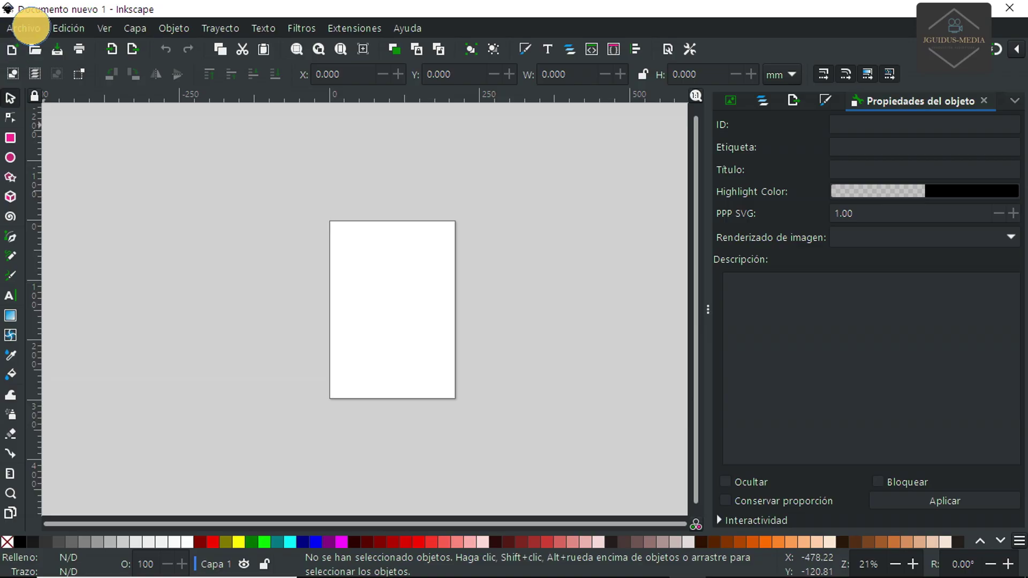
- Look through the File and Extensions menus and the page's context menu without changing anything
{"action": "left_click", "coordinate": [28, 26]}
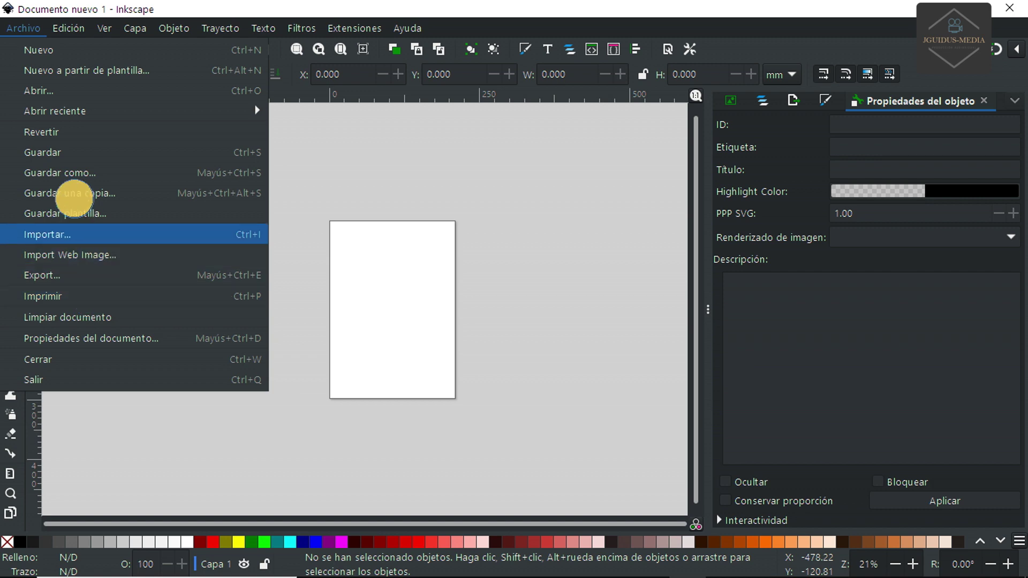
{"action": "mouse_move", "coordinate": [75, 29]}
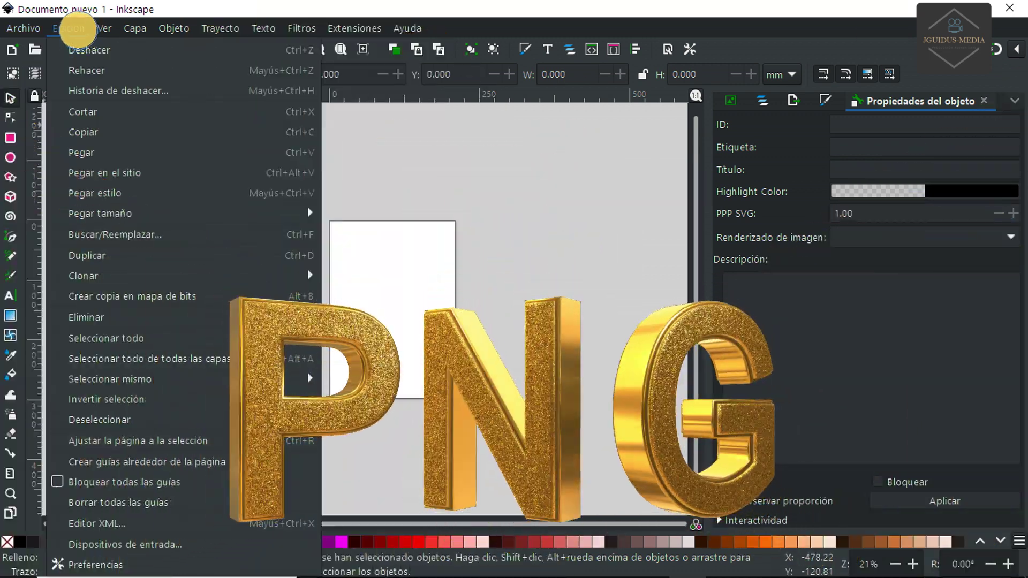
{"action": "left_click", "coordinate": [336, 29]}
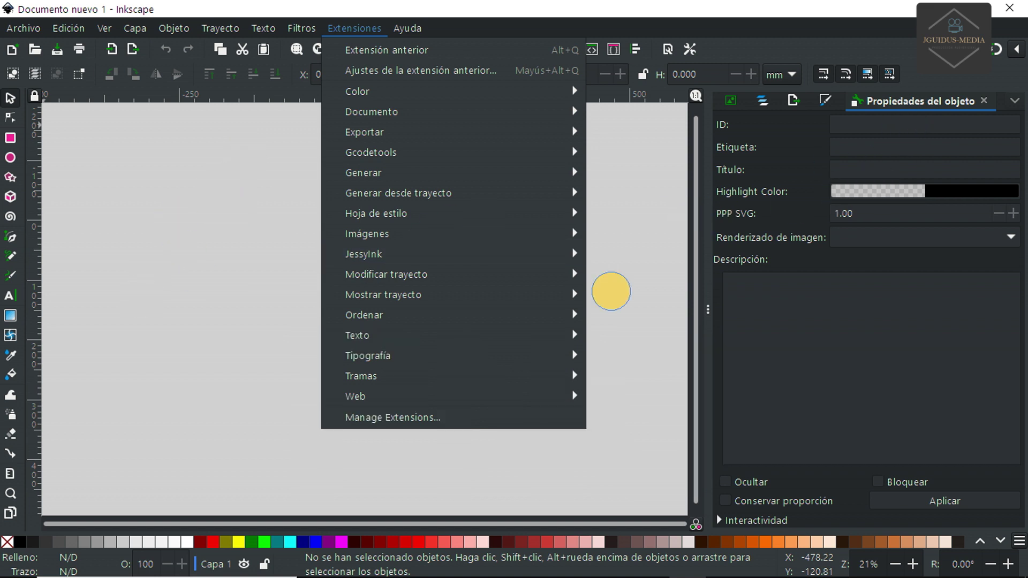
{"action": "left_click", "coordinate": [228, 403]}
{"action": "right_click", "coordinate": [383, 327]}
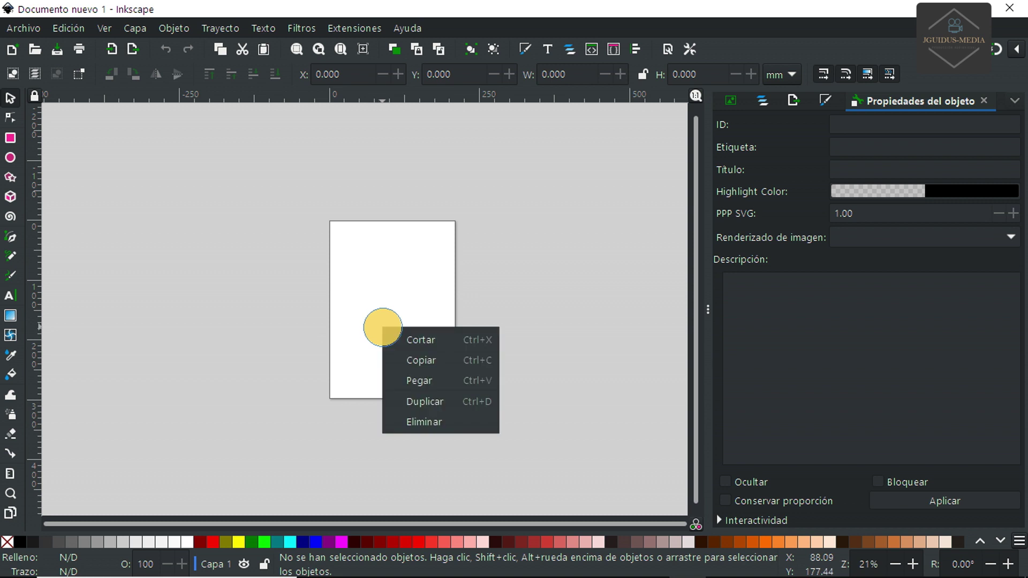
{"action": "left_click", "coordinate": [100, 345]}
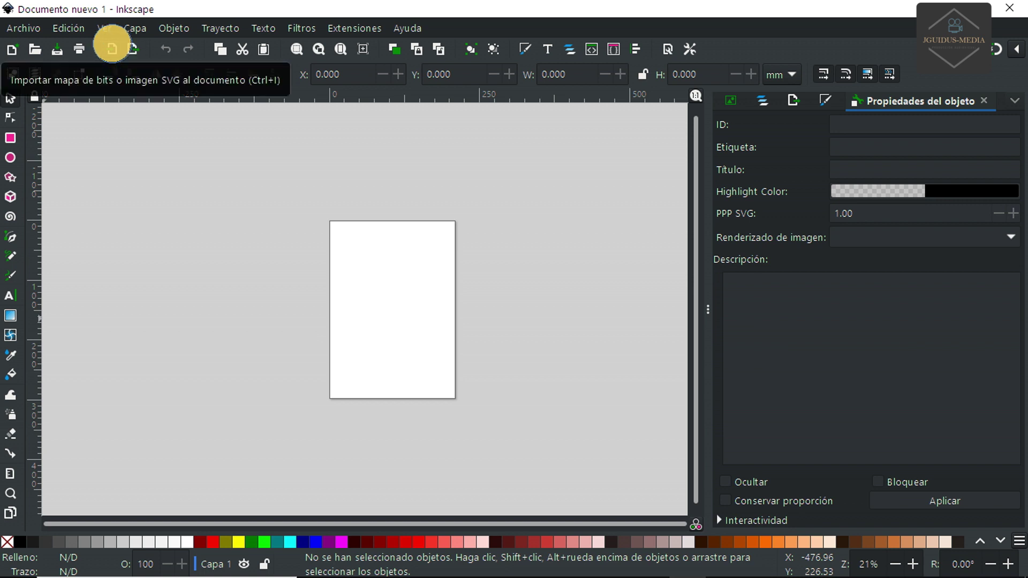
- Create a new document from the Vídeo 1920×1080 template
{"action": "left_click", "coordinate": [38, 27]}
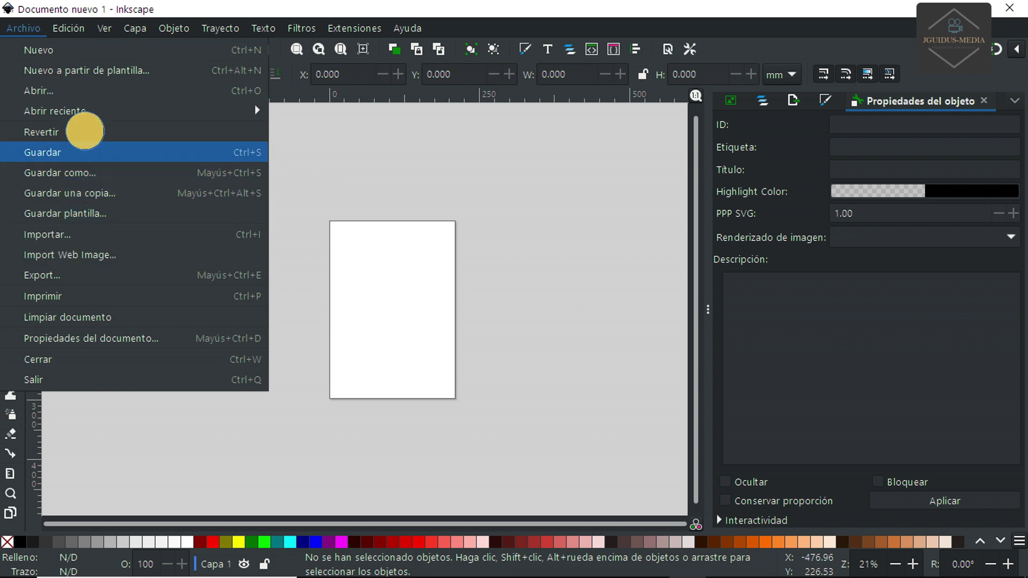
{"action": "left_click", "coordinate": [74, 69]}
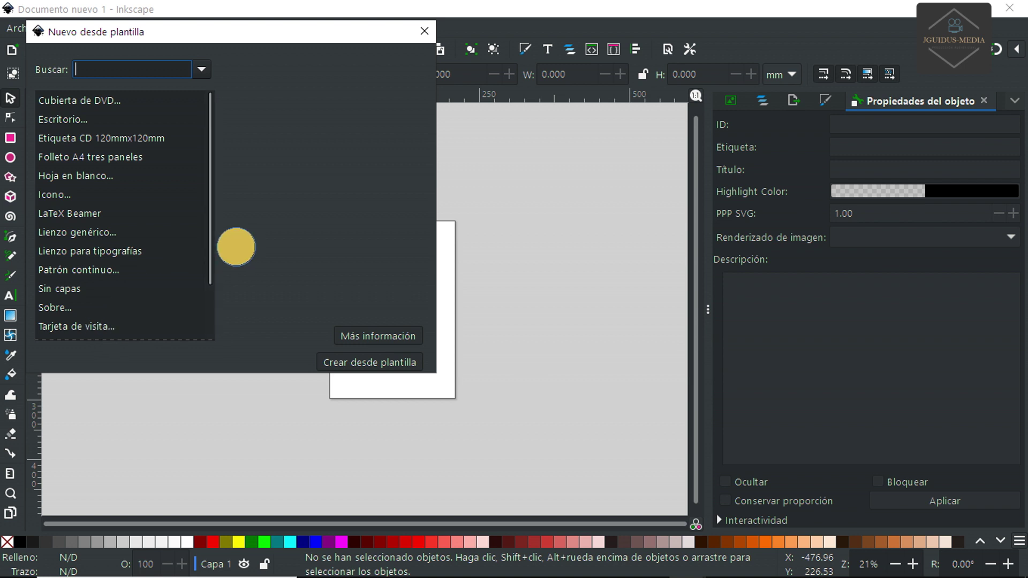
{"action": "scroll", "coordinate": [75, 206], "scroll_direction": "down", "scroll_amount": 2}
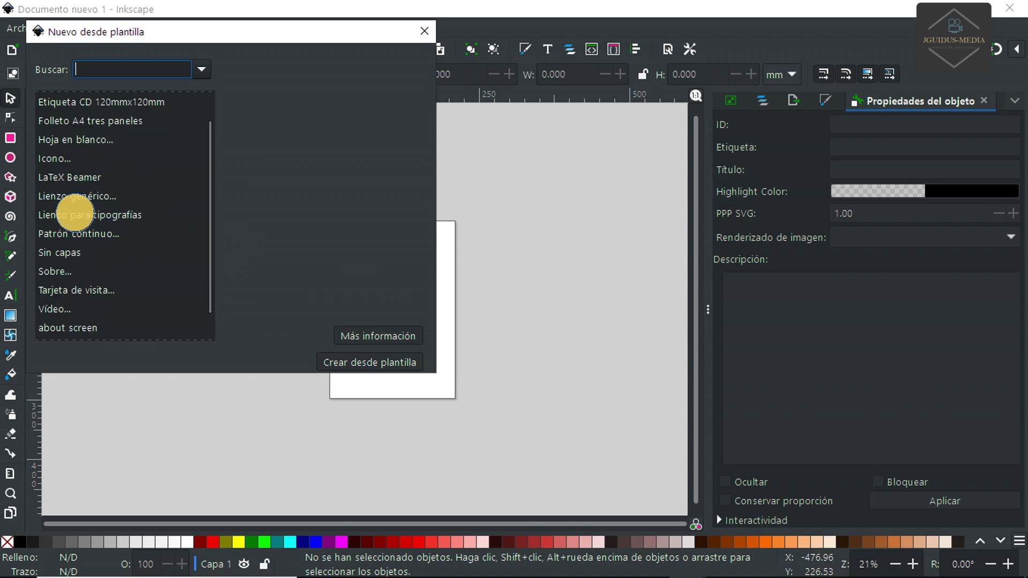
{"action": "scroll", "coordinate": [76, 211], "scroll_direction": "down", "scroll_amount": 2}
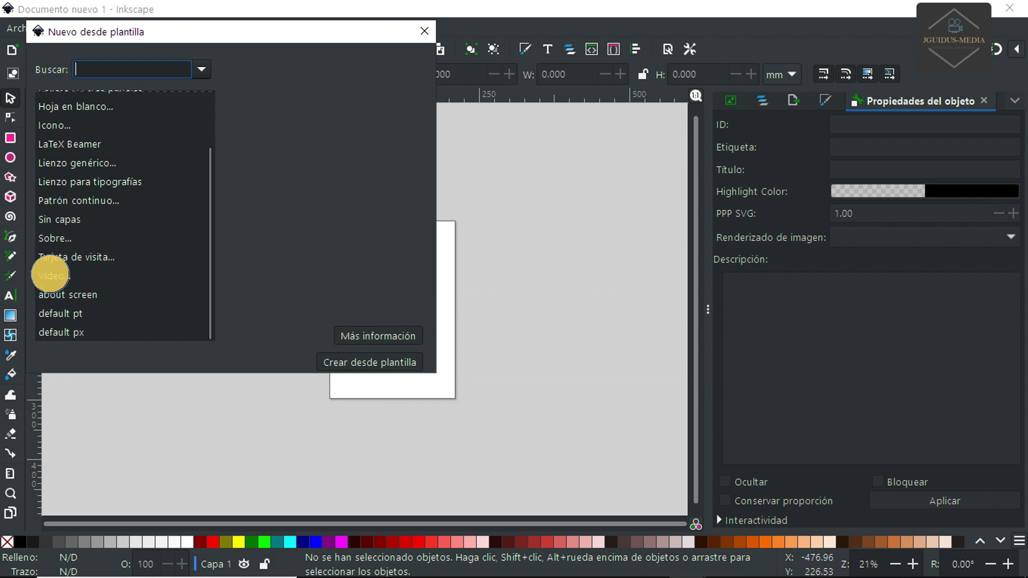
{"action": "left_click", "coordinate": [50, 275]}
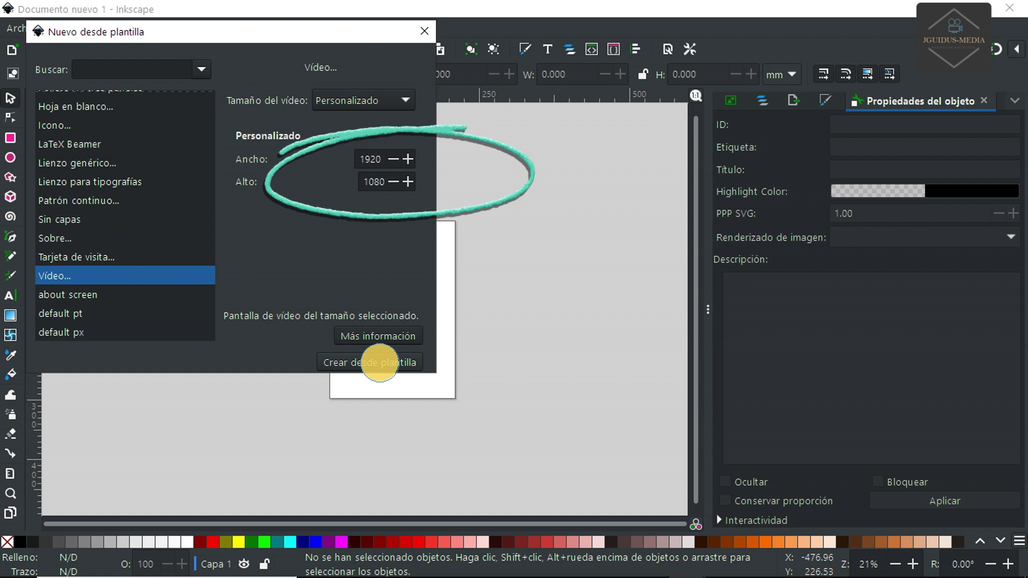
{"action": "left_click", "coordinate": [381, 362]}
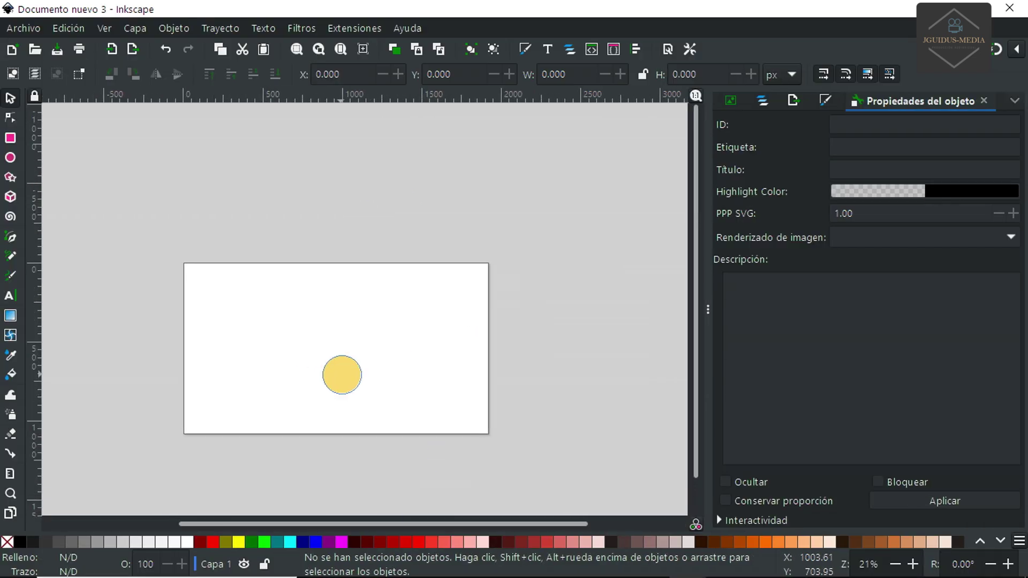
- Add the MIS TÍTULOS text on the page and scale it up several times
{"action": "key", "text": "5"}
{"action": "left_click_drag", "start_coordinate": [360, 524], "coordinate": [363, 523]}
{"action": "key", "text": "t"}
{"action": "left_click", "coordinate": [215, 297]}
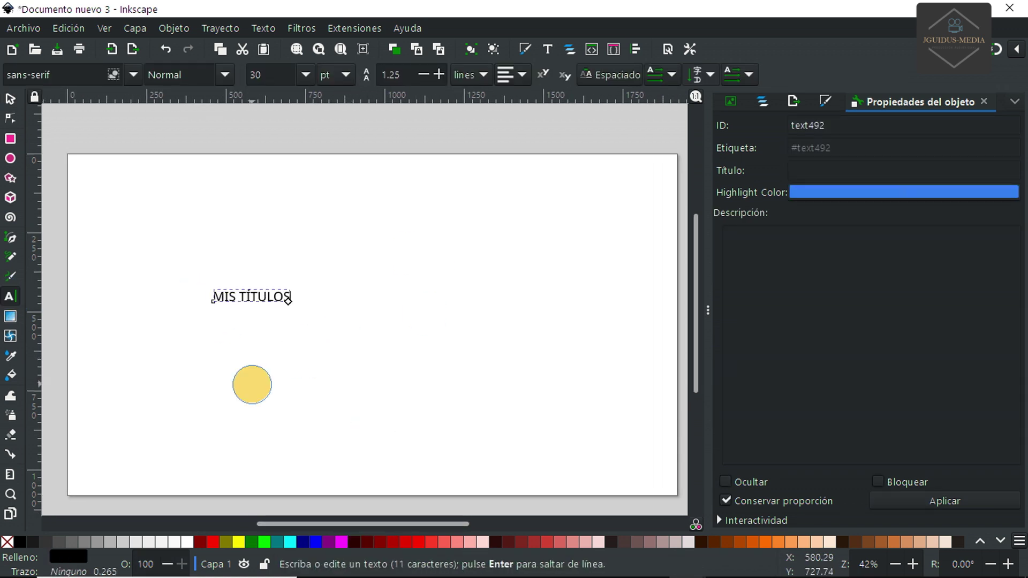
{"action": "left_click", "coordinate": [10, 98]}
{"action": "left_click_drag", "start_coordinate": [289, 302], "coordinate": [513, 365]}
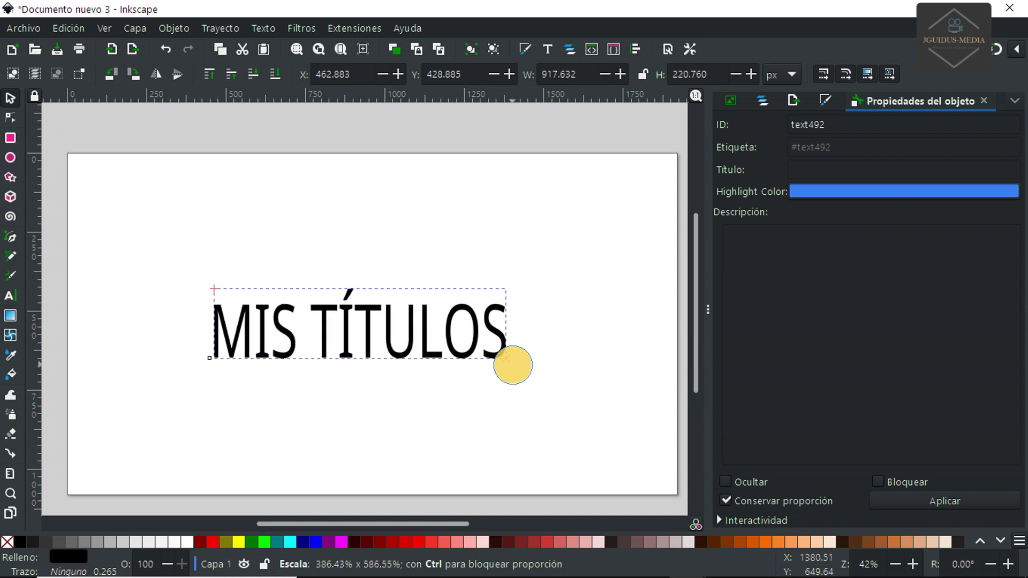
{"action": "left_click_drag", "start_coordinate": [344, 355], "coordinate": [359, 344]}
- Set the title font to Mythical Garden Bold after briefly trying Narkisim
{"action": "left_click", "coordinate": [547, 49]}
{"action": "scroll", "coordinate": [765, 225], "scroll_direction": "down", "scroll_amount": 2}
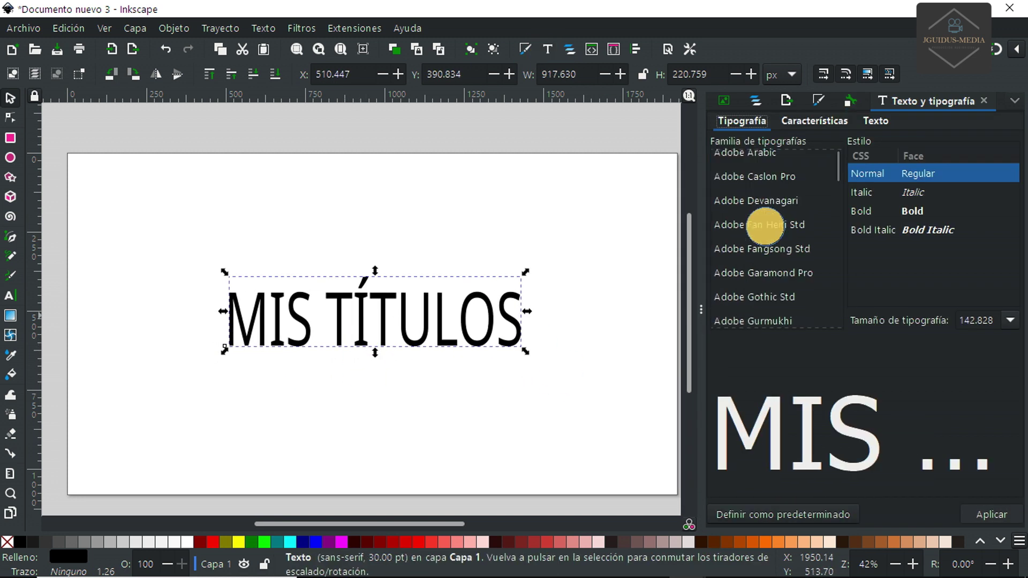
{"action": "left_click_drag", "start_coordinate": [840, 184], "coordinate": [841, 271]}
{"action": "left_click", "coordinate": [728, 258]}
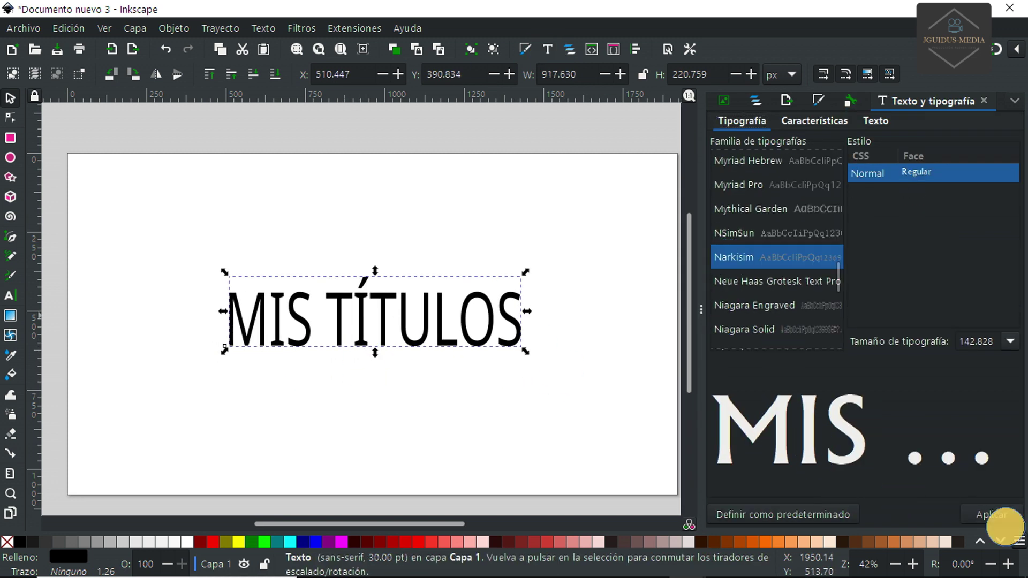
{"action": "left_click", "coordinate": [1002, 518]}
{"action": "left_click", "coordinate": [750, 209]}
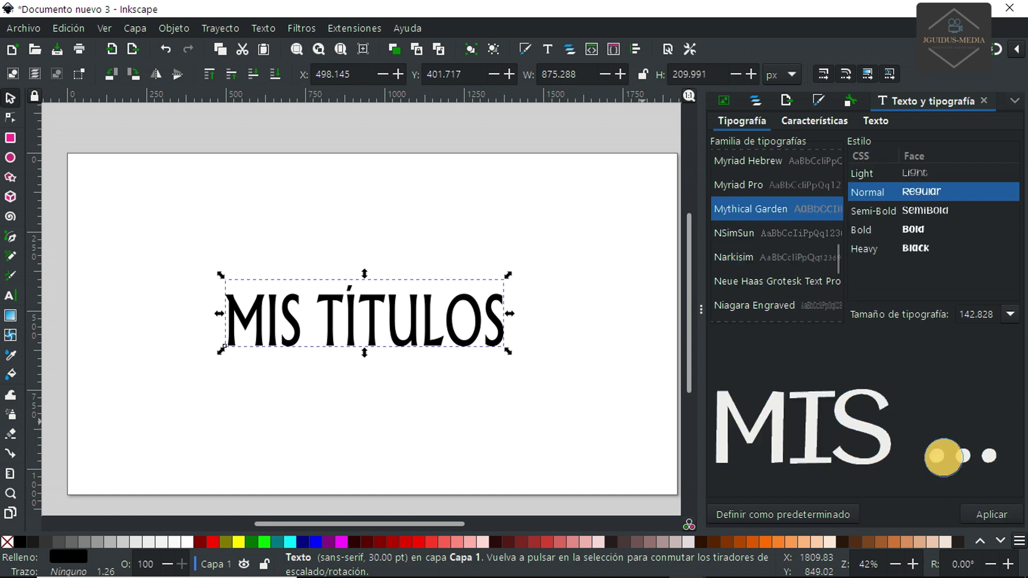
{"action": "left_click", "coordinate": [914, 229]}
{"action": "left_click", "coordinate": [990, 514]}
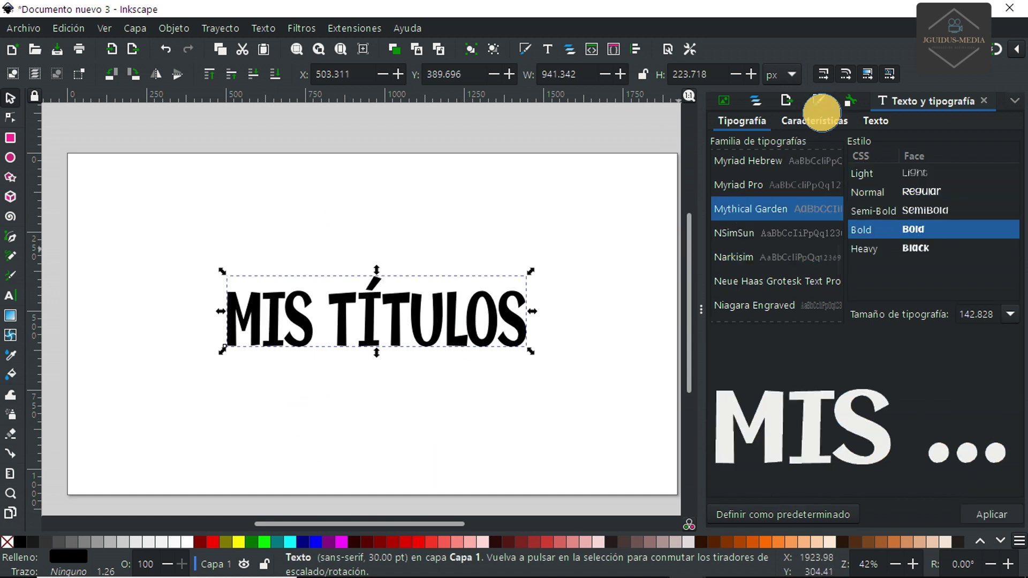
- Lighten the title fill to about 86 lightness and export texto.png to CAP_Titulo con brillo, overwriting it
{"action": "left_click", "coordinate": [819, 101]}
{"action": "left_click_drag", "start_coordinate": [879, 390], "coordinate": [925, 391]}
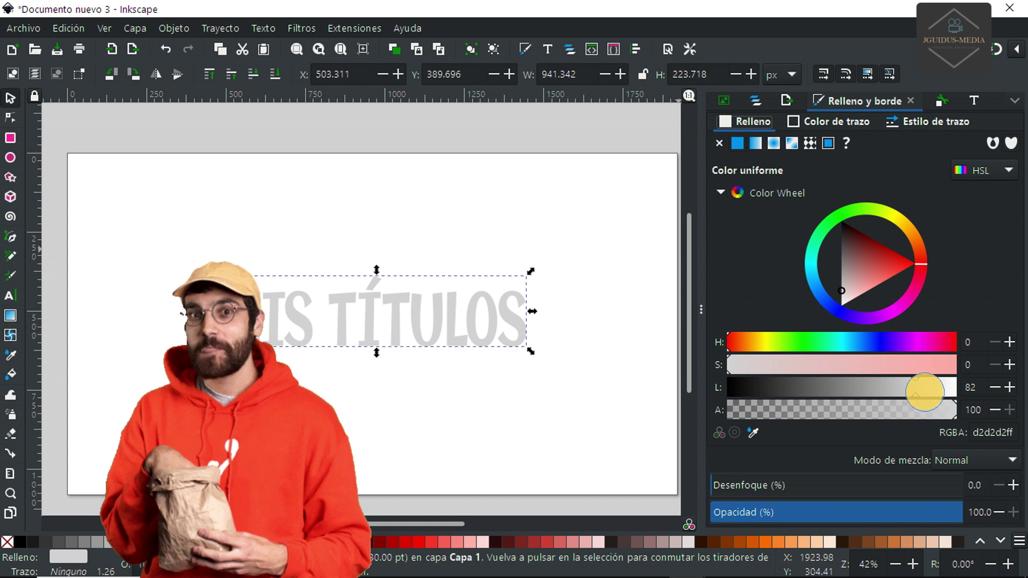
{"action": "left_click", "coordinate": [23, 28]}
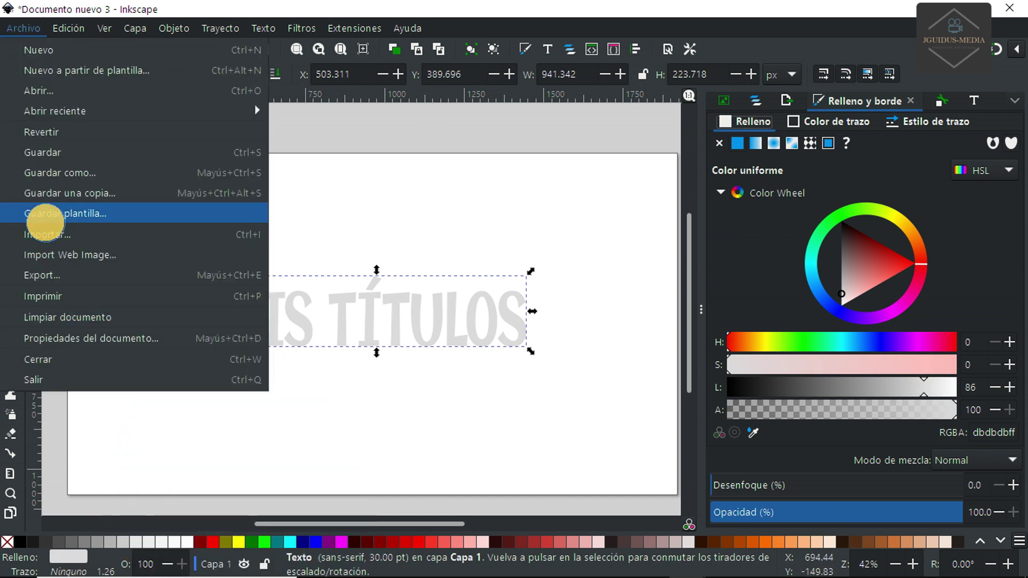
{"action": "left_click", "coordinate": [42, 275]}
{"action": "left_click", "coordinate": [829, 489]}
{"action": "double_click", "coordinate": [195, 208]}
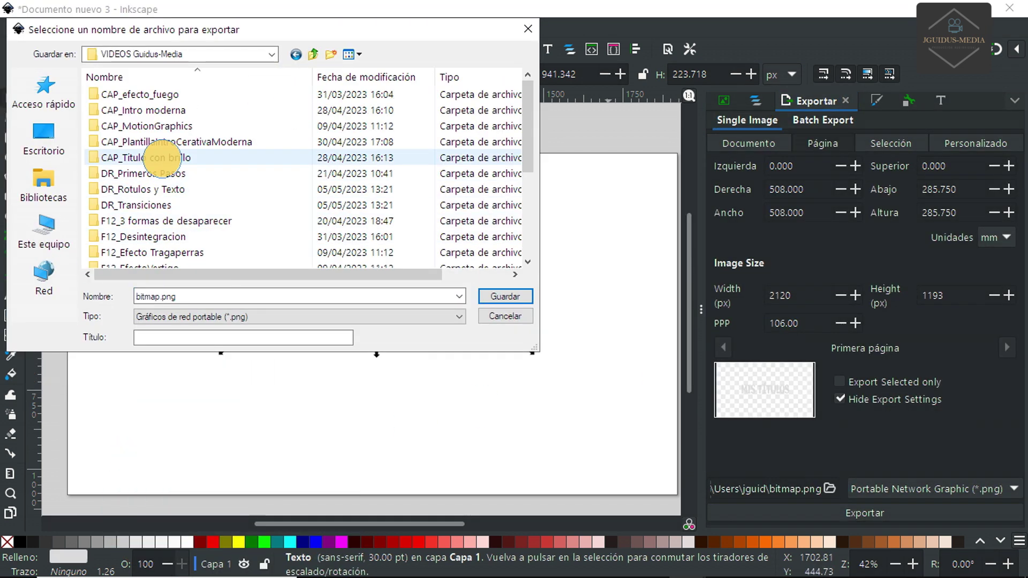
{"action": "double_click", "coordinate": [158, 157]}
{"action": "left_click", "coordinate": [122, 109]}
{"action": "left_click", "coordinate": [505, 296]}
{"action": "left_click", "coordinate": [602, 364]}
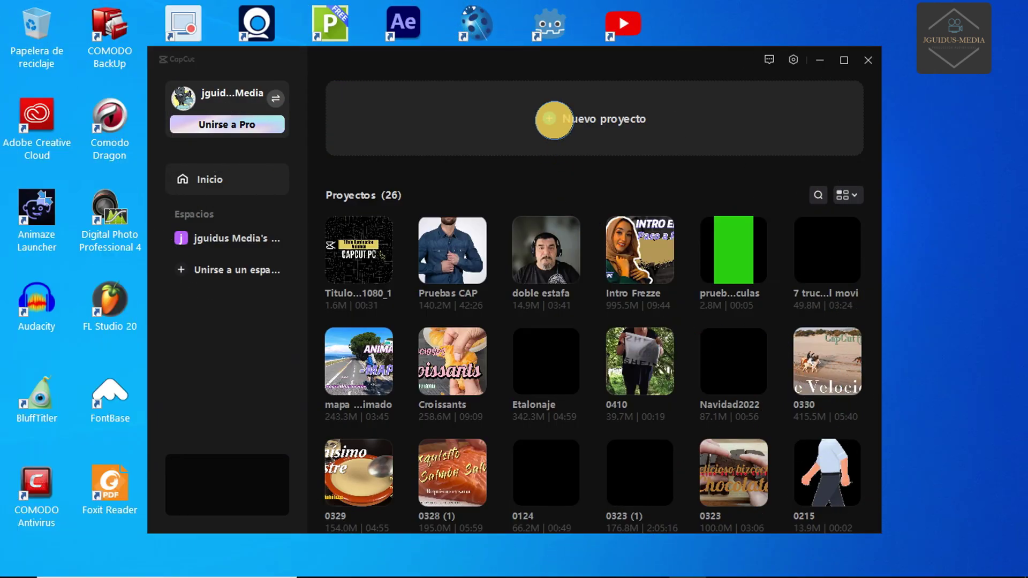
- Create a new project and import texto.png into its Multimedia library
{"action": "left_click", "coordinate": [553, 120]}
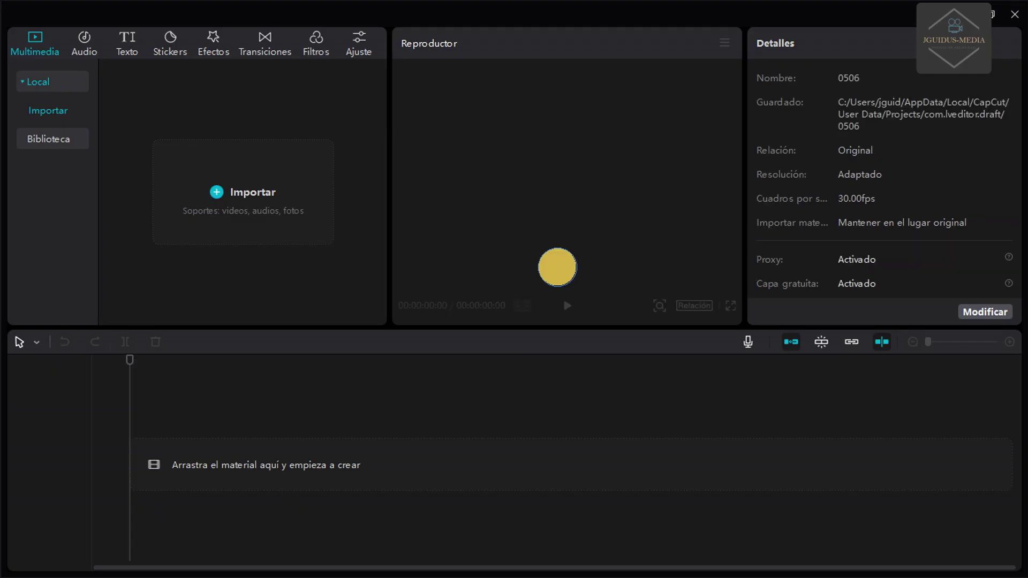
{"action": "left_click", "coordinate": [266, 199]}
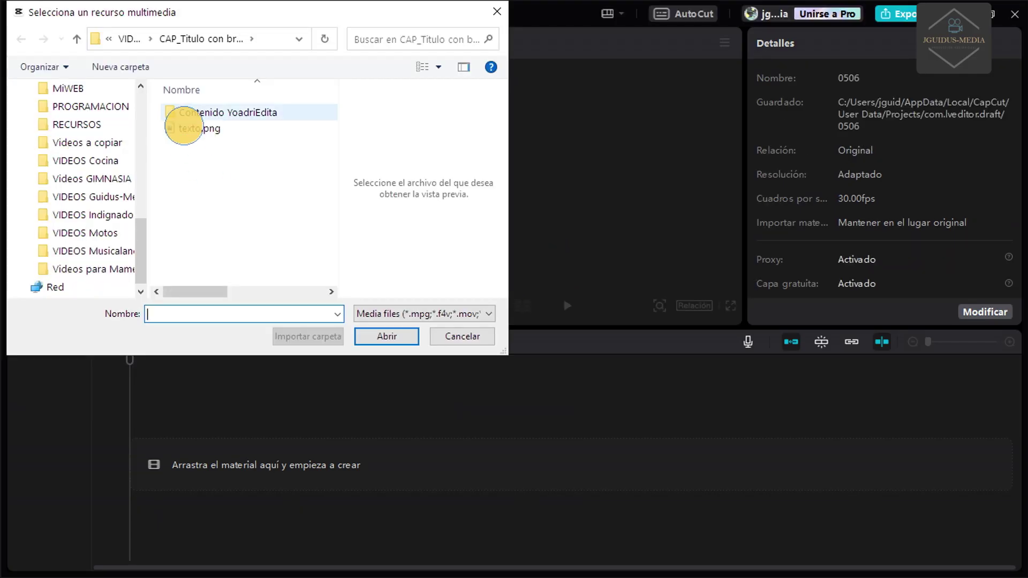
{"action": "left_click", "coordinate": [184, 127]}
{"action": "left_click", "coordinate": [382, 336]}
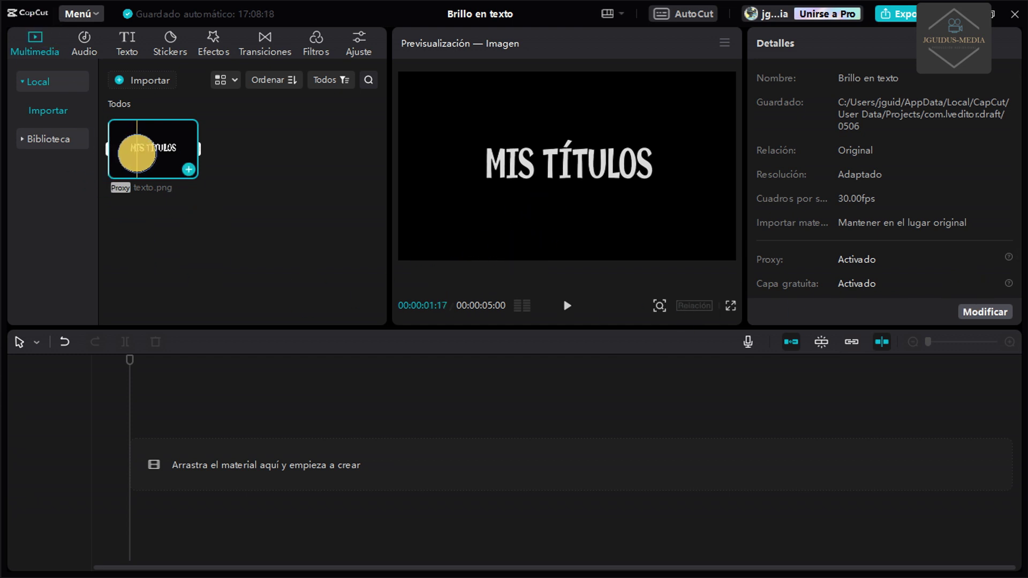
- Drop texto.png at the start of the timeline and trim it to end at 00:00:04:01
{"action": "left_click_drag", "start_coordinate": [138, 179], "coordinate": [130, 470]}
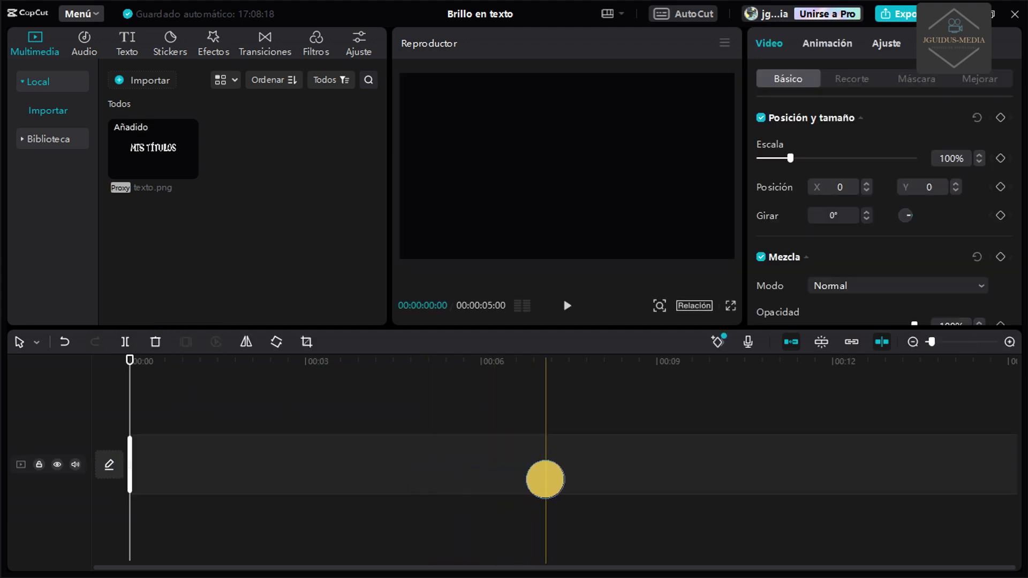
{"action": "left_click_drag", "start_coordinate": [932, 342], "coordinate": [946, 342]}
{"action": "left_click_drag", "start_coordinate": [833, 477], "coordinate": [694, 492]}
{"action": "left_click", "coordinate": [696, 480]}
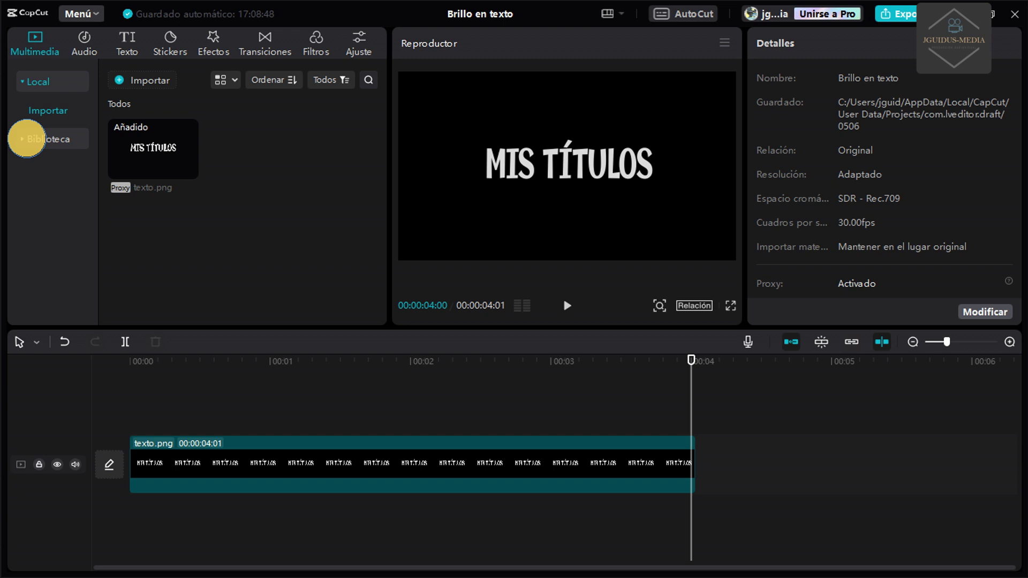
- Place the black Blanco y negro library clip above texto.png, trim it to 00:00:04:01, and hide its track
{"action": "left_click", "coordinate": [24, 139]}
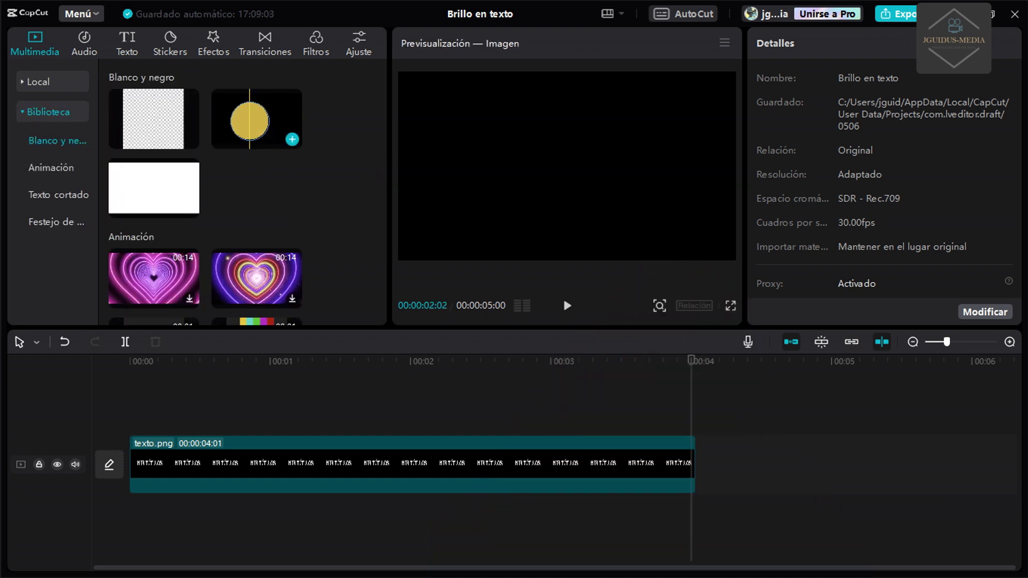
{"action": "left_click_drag", "start_coordinate": [250, 121], "coordinate": [131, 415]}
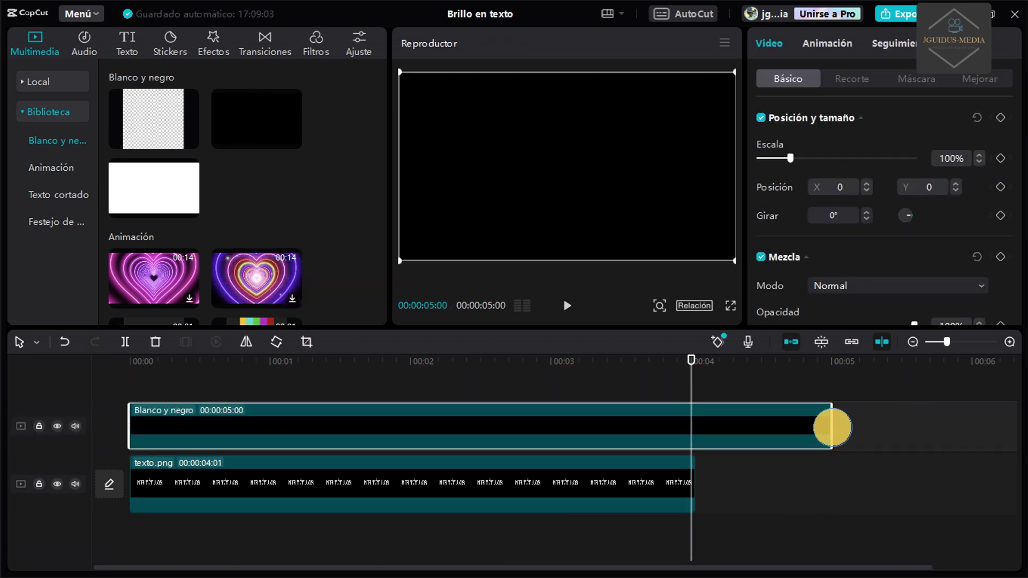
{"action": "left_click_drag", "start_coordinate": [832, 427], "coordinate": [702, 439]}
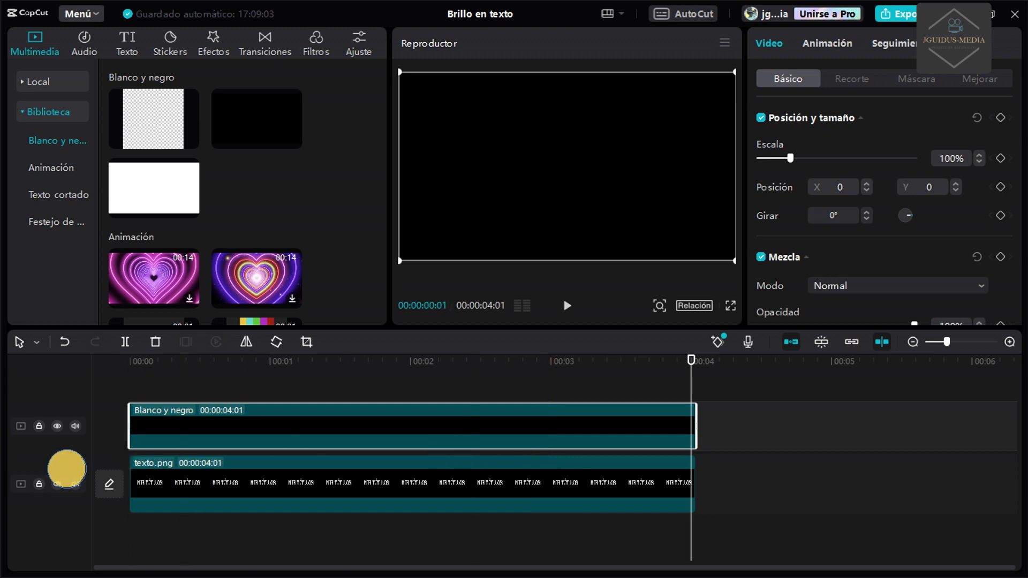
{"action": "left_click", "coordinate": [57, 427]}
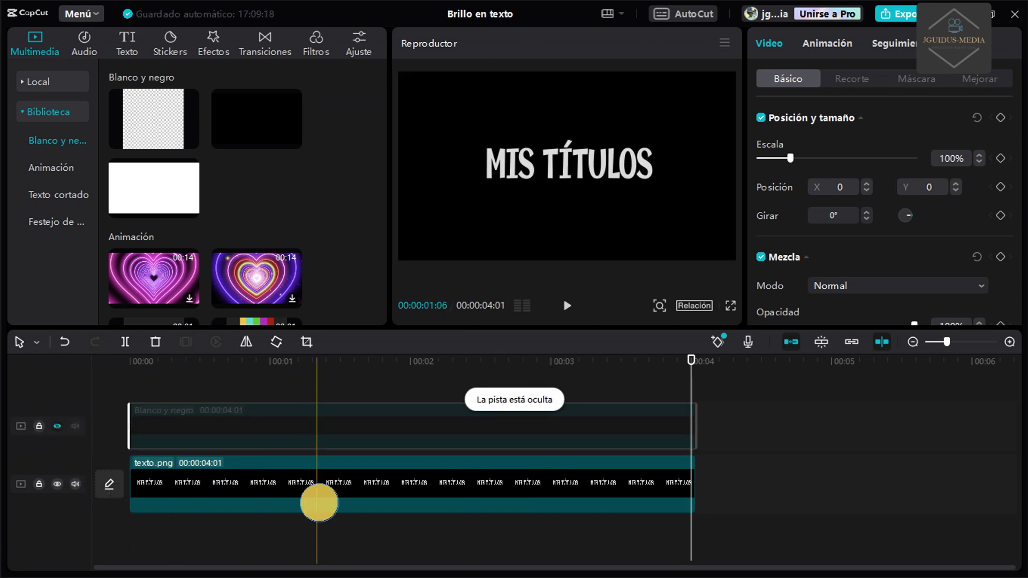
{"action": "left_click", "coordinate": [356, 484]}
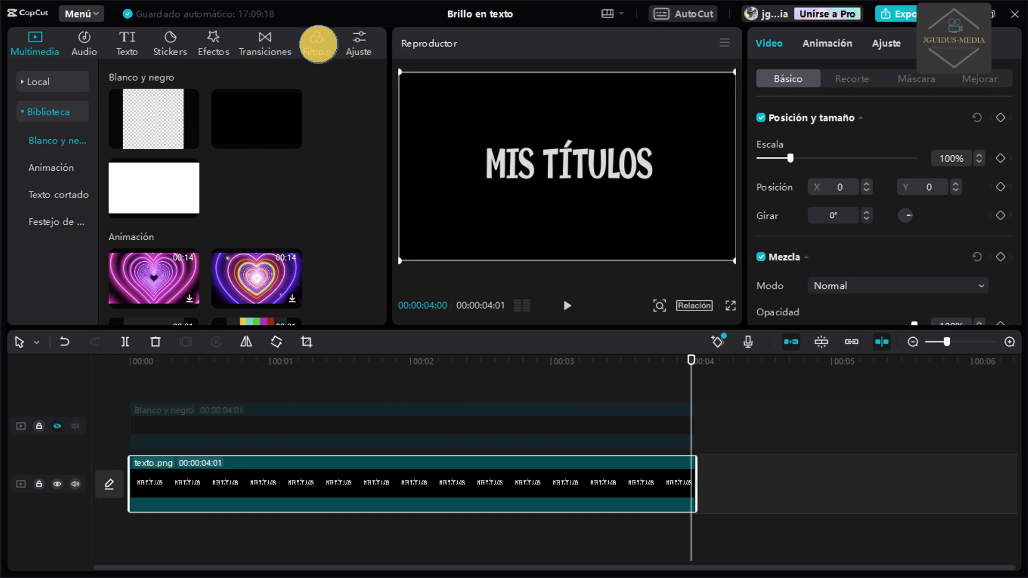
- Apply the Lente effect Desenfoque cromático to the texto.png clip
{"action": "left_click", "coordinate": [318, 44]}
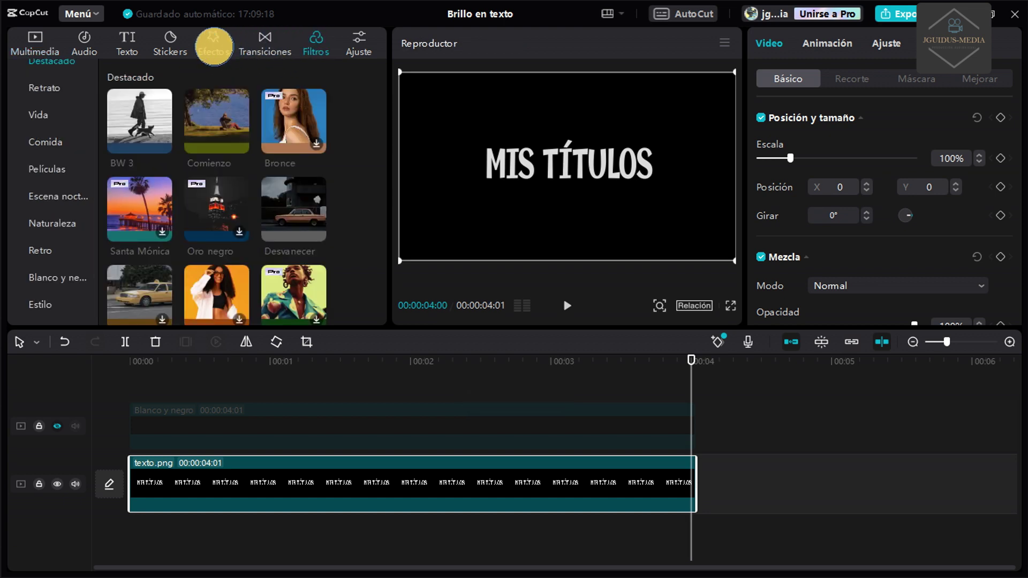
{"action": "left_click", "coordinate": [213, 46]}
{"action": "left_click", "coordinate": [35, 82]}
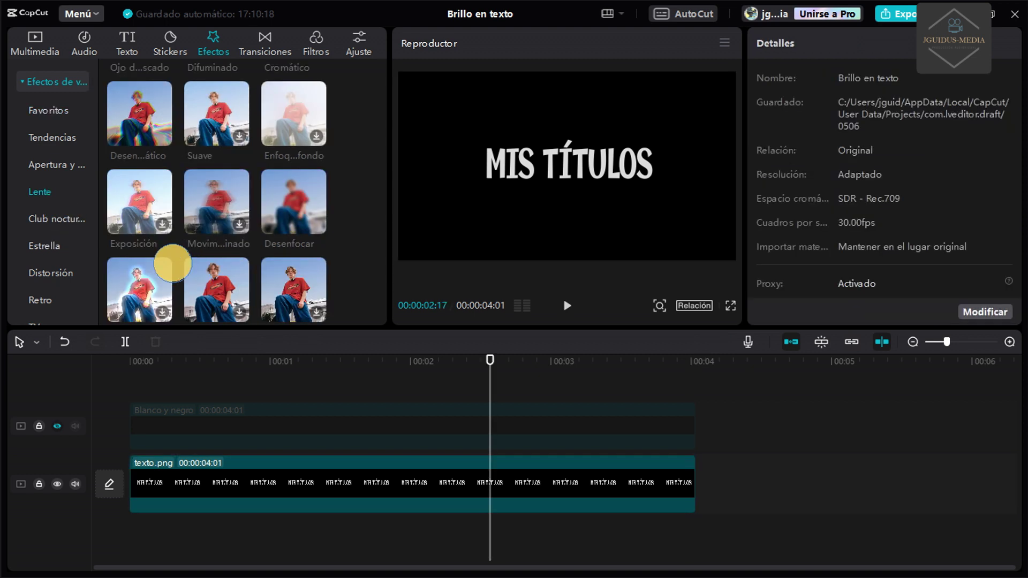
{"action": "scroll", "coordinate": [161, 268], "scroll_direction": "up", "scroll_amount": 1}
{"action": "mouse_move", "coordinate": [294, 273]}
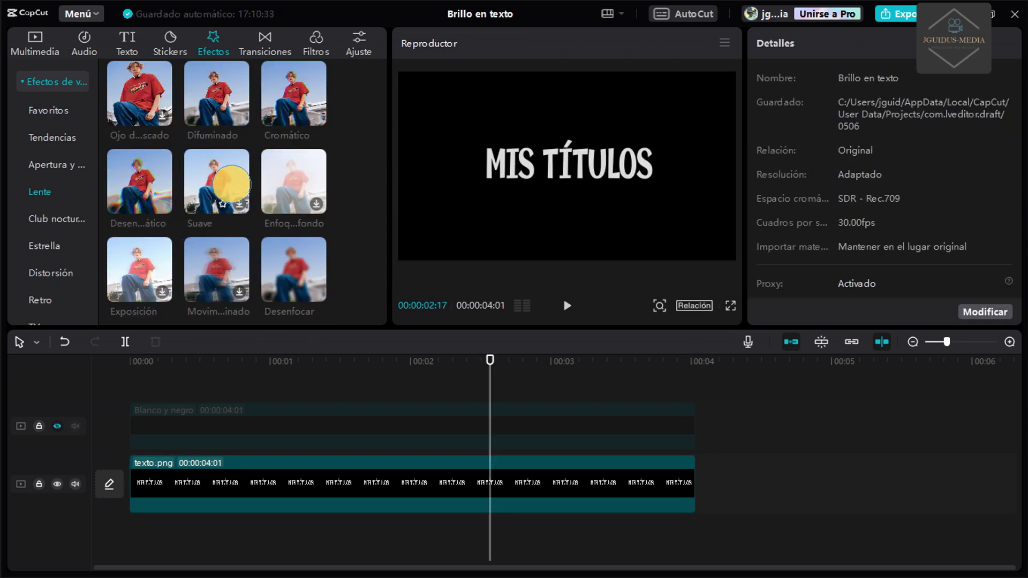
{"action": "mouse_move", "coordinate": [138, 181]}
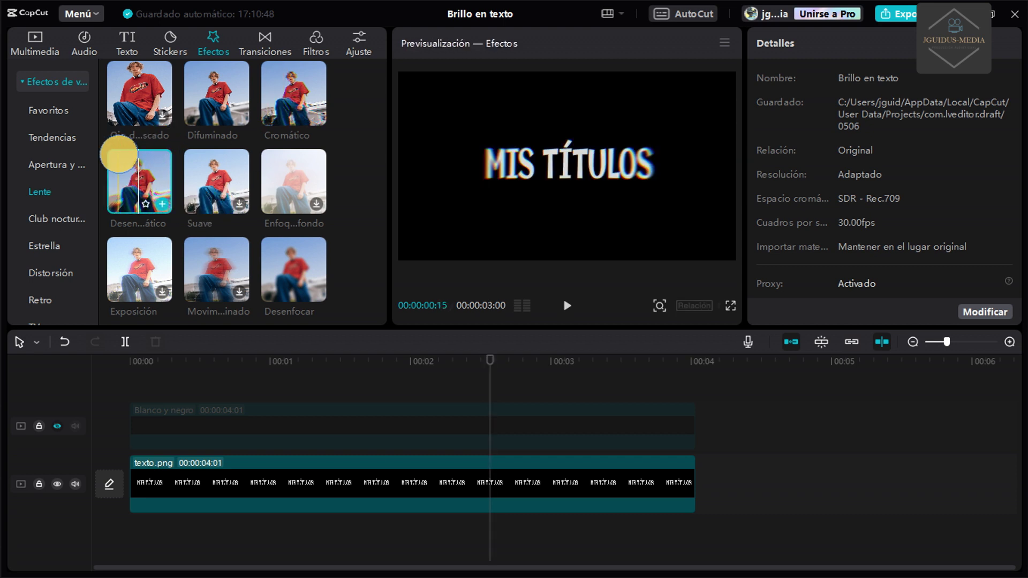
{"action": "left_click_drag", "start_coordinate": [125, 171], "coordinate": [260, 453]}
{"action": "left_click", "coordinate": [303, 484]}
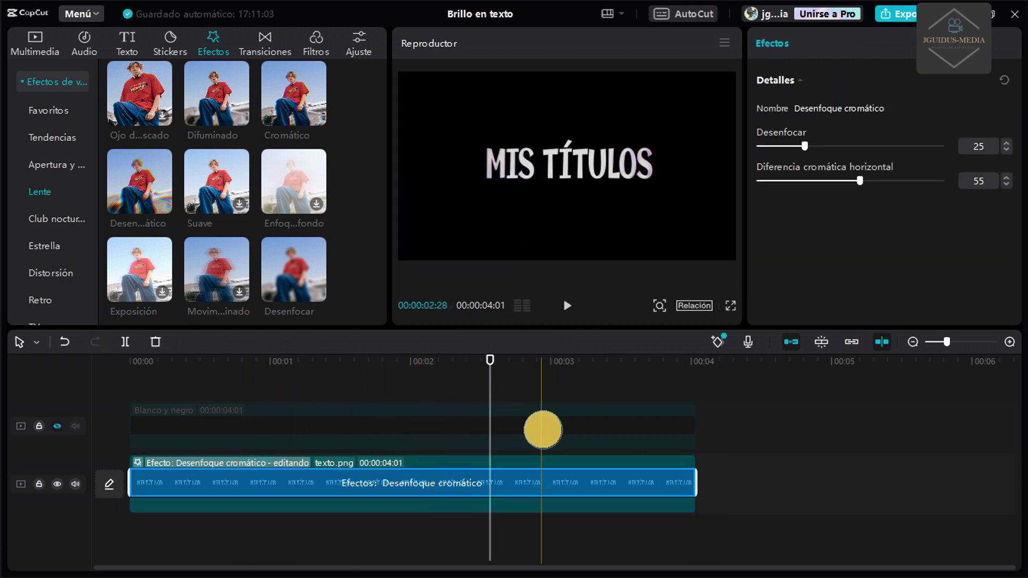
- Set Desenfocar to 26 and horizontal chromatic difference to 52, then unhide the black track
{"action": "mouse_move", "coordinate": [860, 181]}
{"action": "left_mouse_down"}
{"action": "mouse_move", "coordinate": [794, 193]}
{"action": "mouse_move", "coordinate": [854, 182]}
{"action": "left_mouse_up"}
{"action": "left_click_drag", "start_coordinate": [868, 145], "coordinate": [807, 146]}
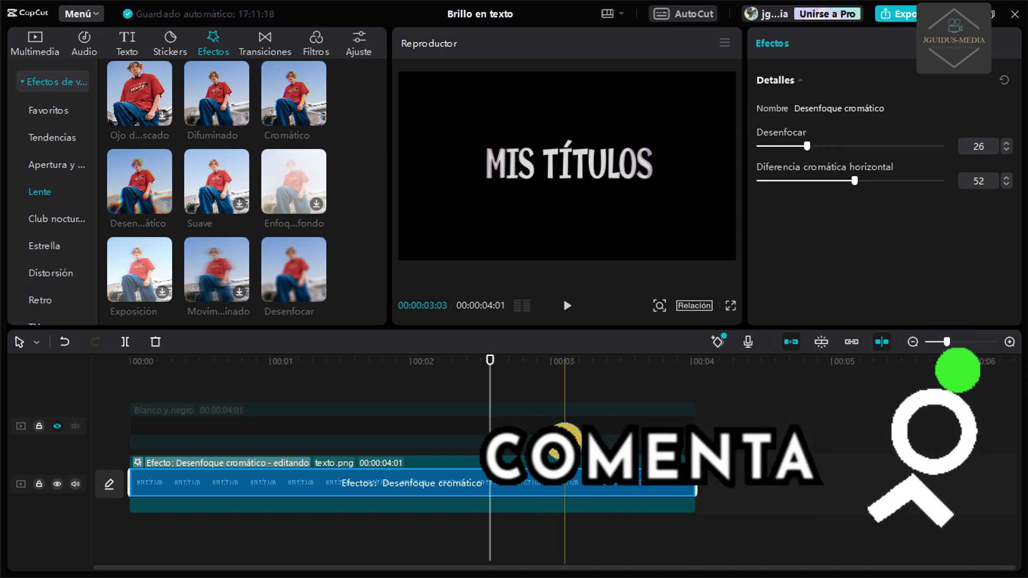
{"action": "left_click", "coordinate": [284, 477]}
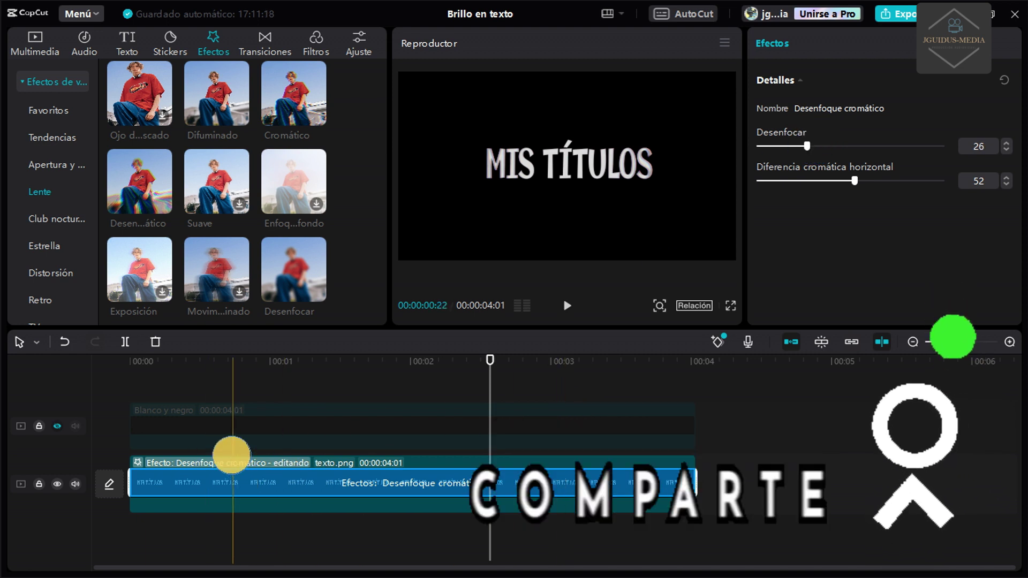
{"action": "left_click", "coordinate": [57, 426]}
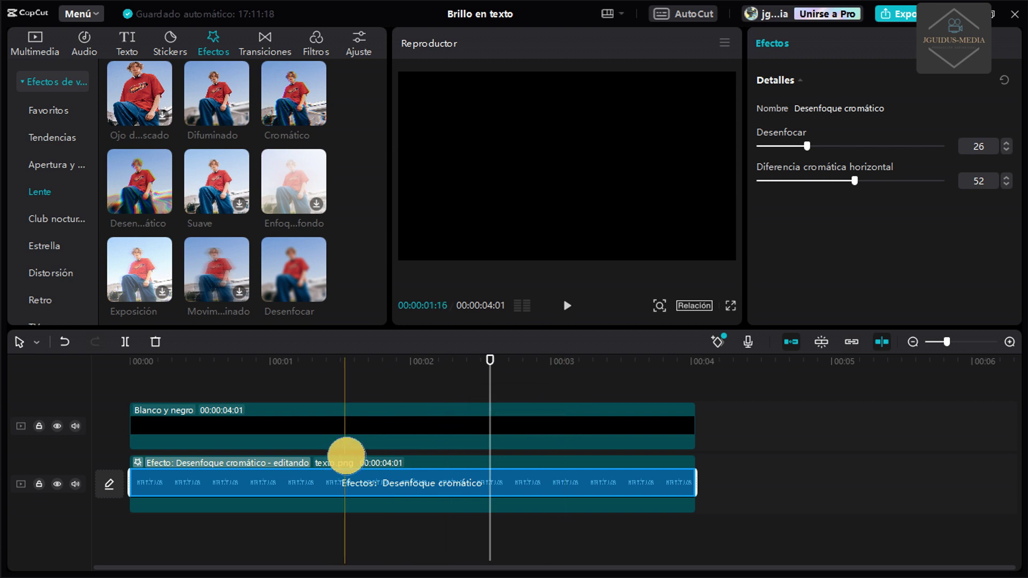
- At about one second in, give the Blanco y negro clip an inverted Rectángulo mask
{"action": "left_click", "coordinate": [459, 433]}
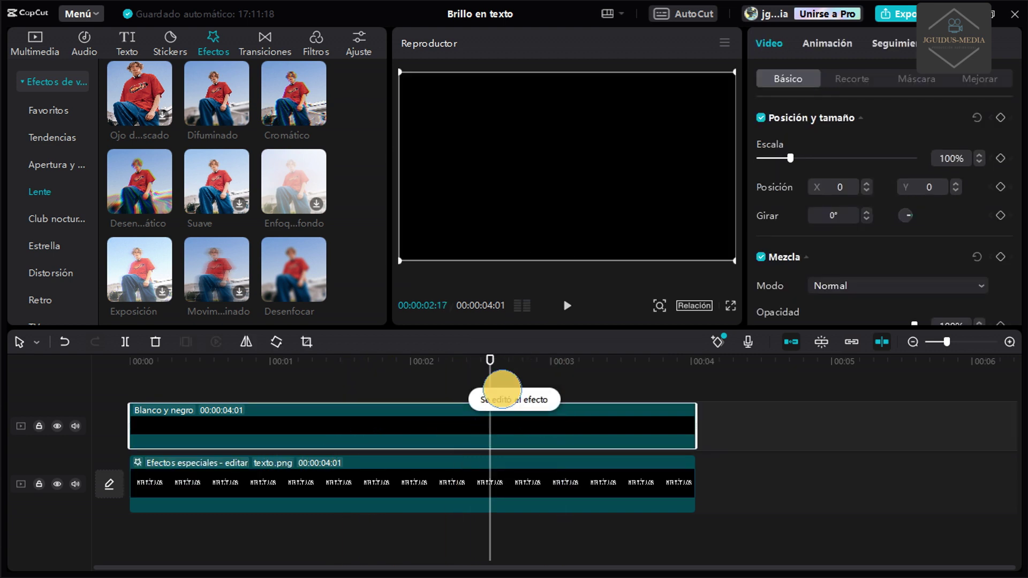
{"action": "left_click_drag", "start_coordinate": [488, 358], "coordinate": [322, 387]}
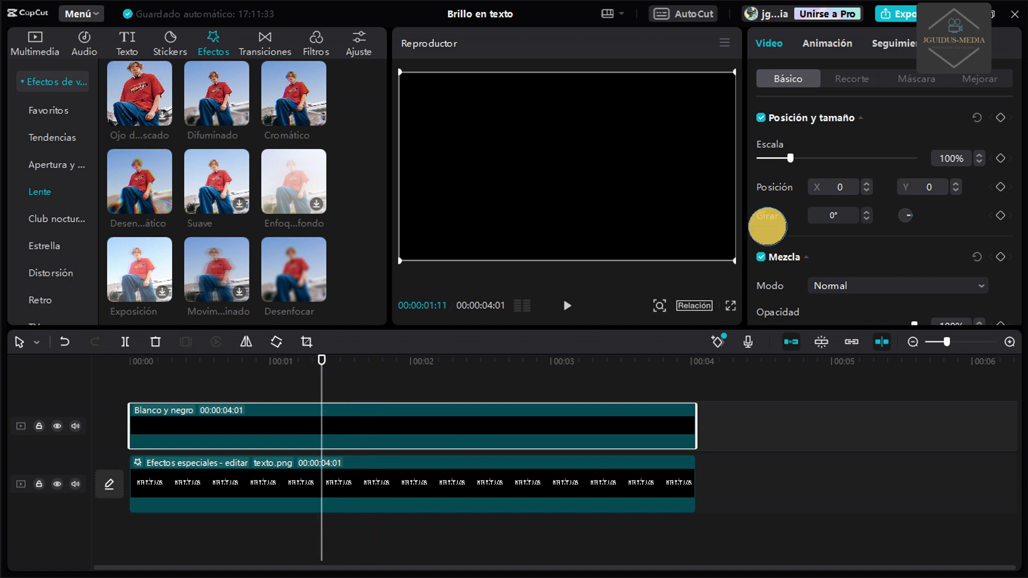
{"action": "left_click", "coordinate": [918, 79]}
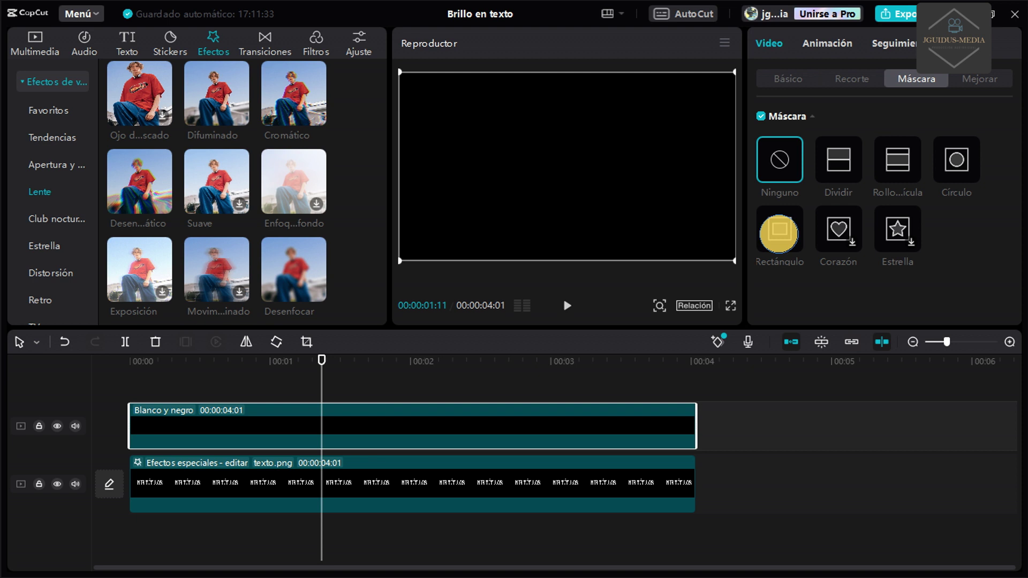
{"action": "left_click", "coordinate": [780, 233]}
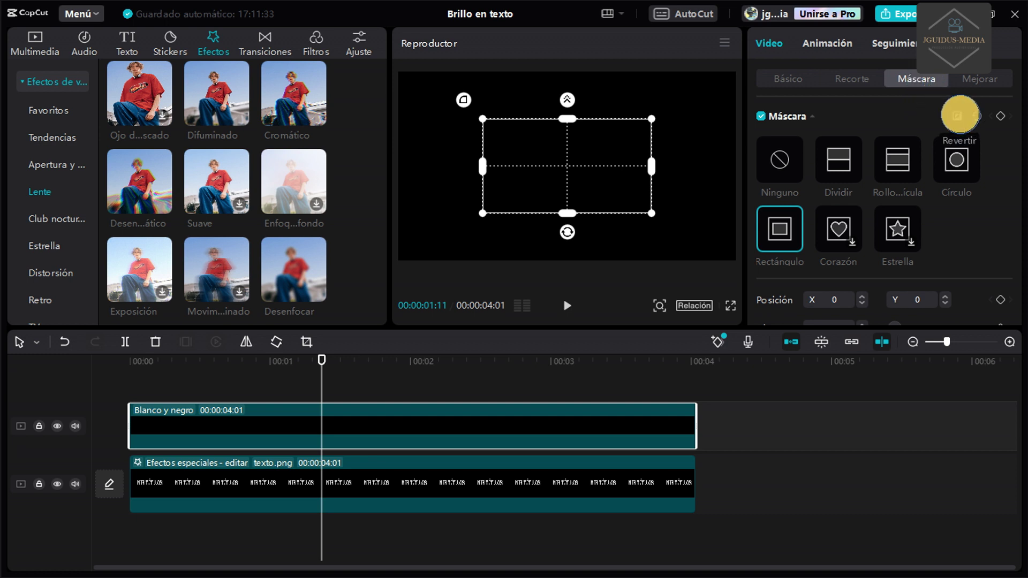
{"action": "left_click", "coordinate": [960, 114]}
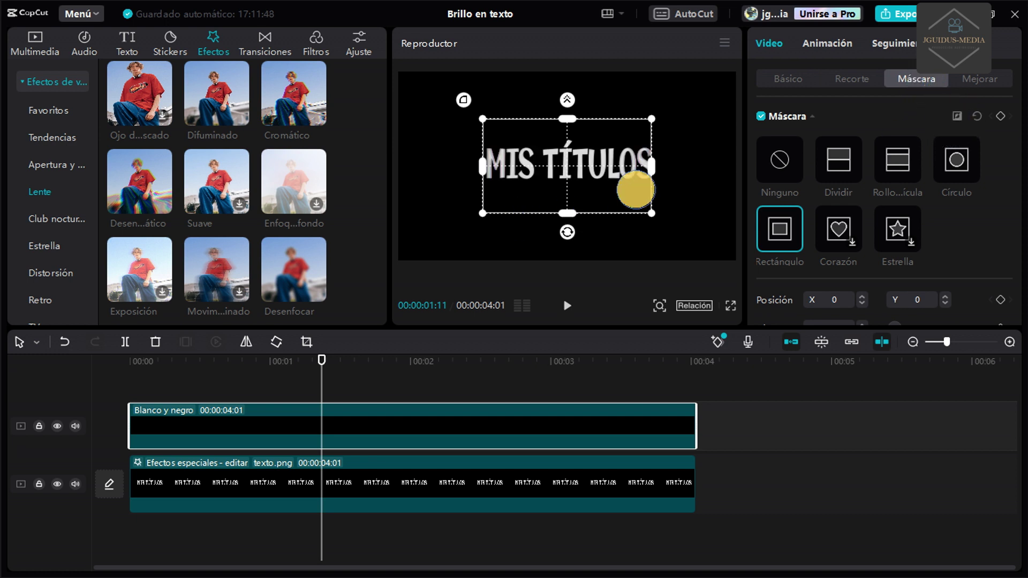
- Resize the mask around the title, keyframe it, and move it to X -960 at the clip start
{"action": "left_click_drag", "start_coordinate": [652, 185], "coordinate": [662, 175]}
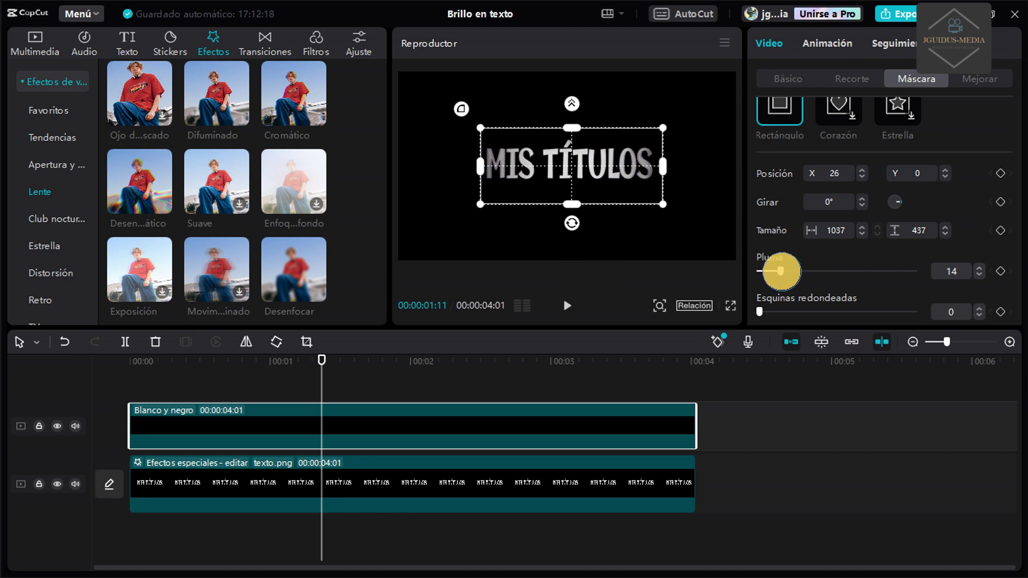
{"action": "left_click_drag", "start_coordinate": [480, 166], "coordinate": [484, 166]}
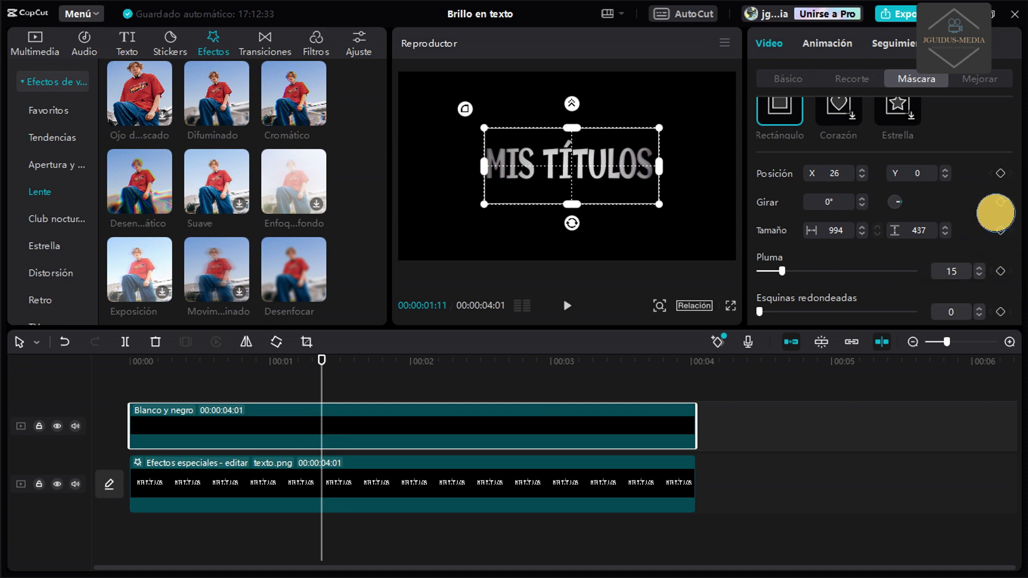
{"action": "left_click", "coordinate": [1000, 173]}
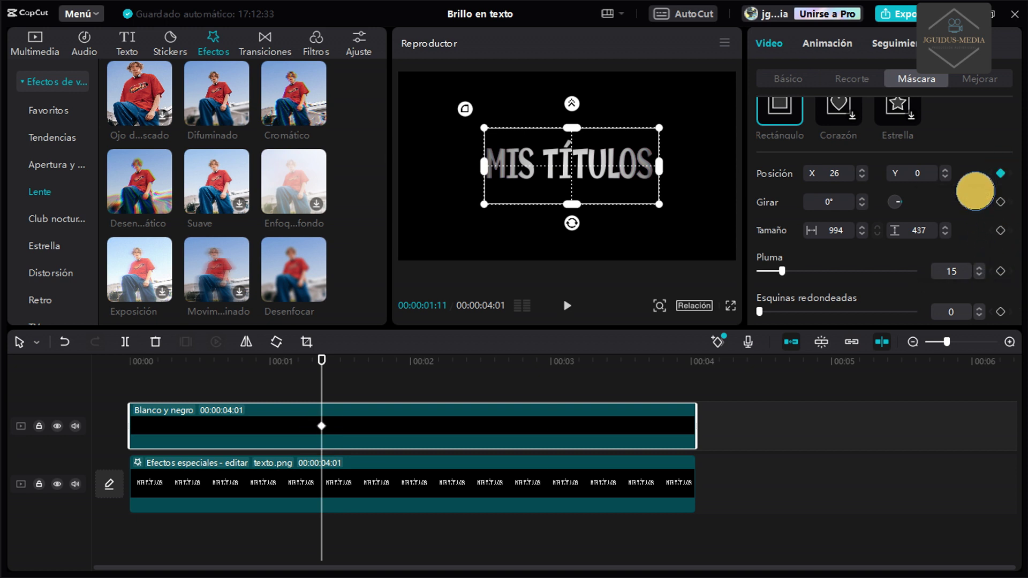
{"action": "left_click_drag", "start_coordinate": [322, 360], "coordinate": [129, 381]}
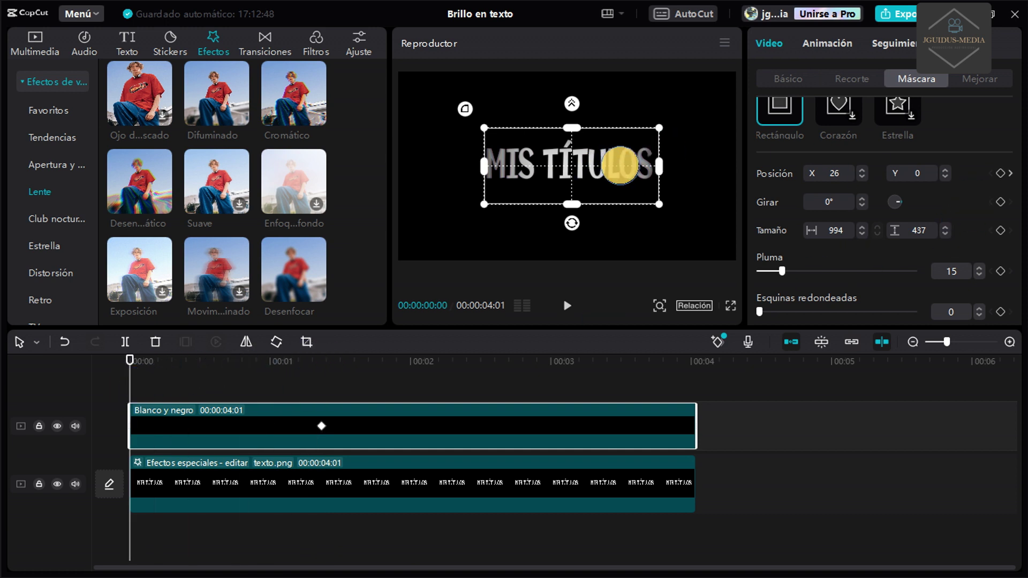
{"action": "left_click_drag", "start_coordinate": [620, 165], "coordinate": [409, 165]}
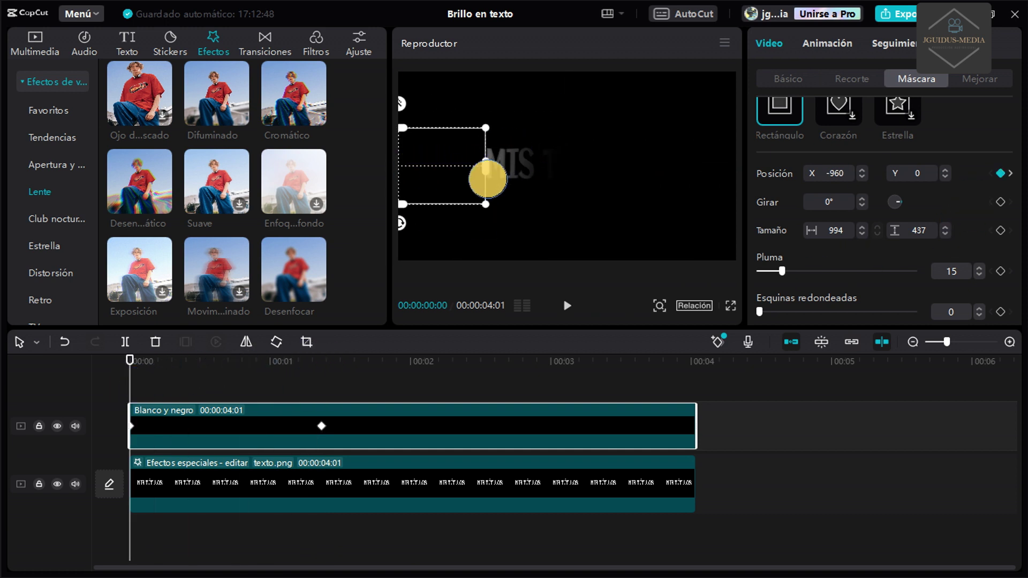
{"action": "left_click", "coordinate": [1000, 230]}
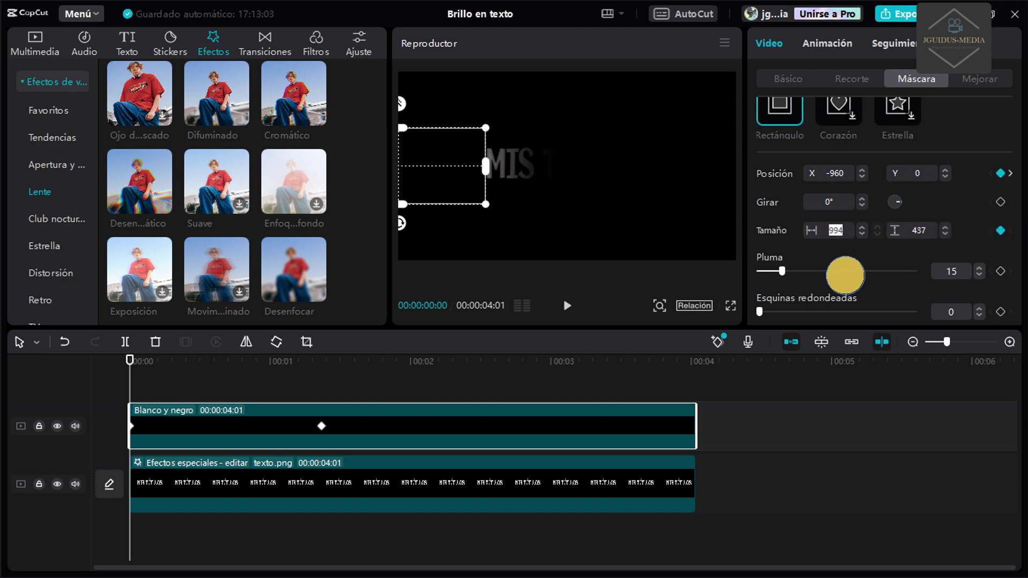
{"action": "type", "text": "400"}
- Set the mask width to 550 and preview its movement along the clip
{"action": "key", "text": "Return"}
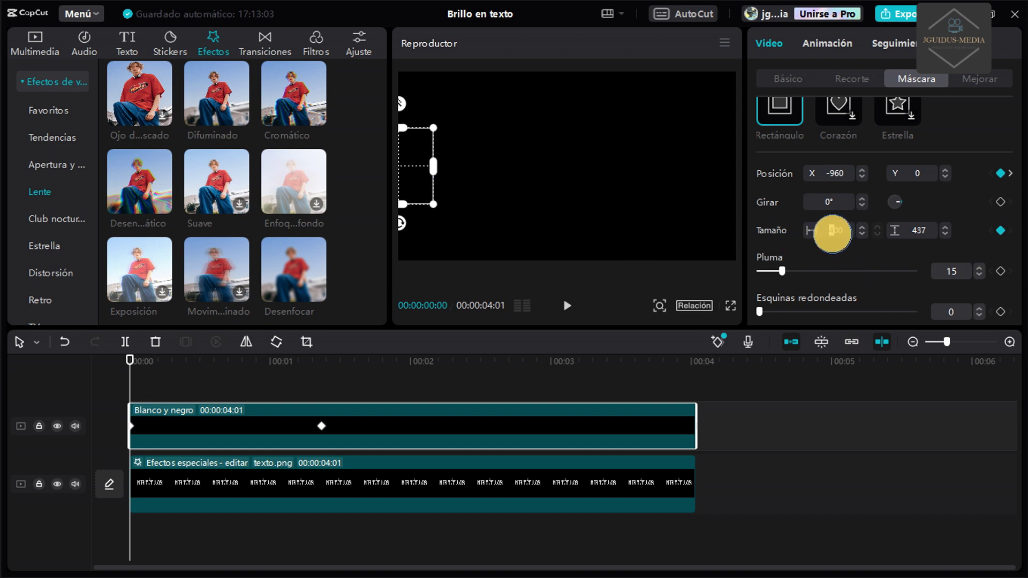
{"action": "type", "text": "500"}
{"action": "key", "text": "Return"}
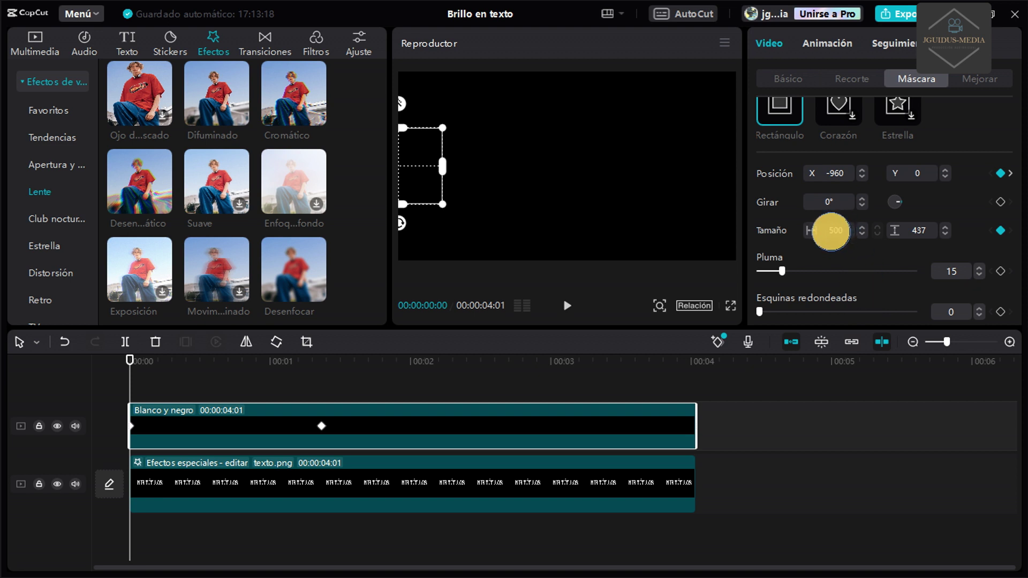
{"action": "key", "text": "Return"}
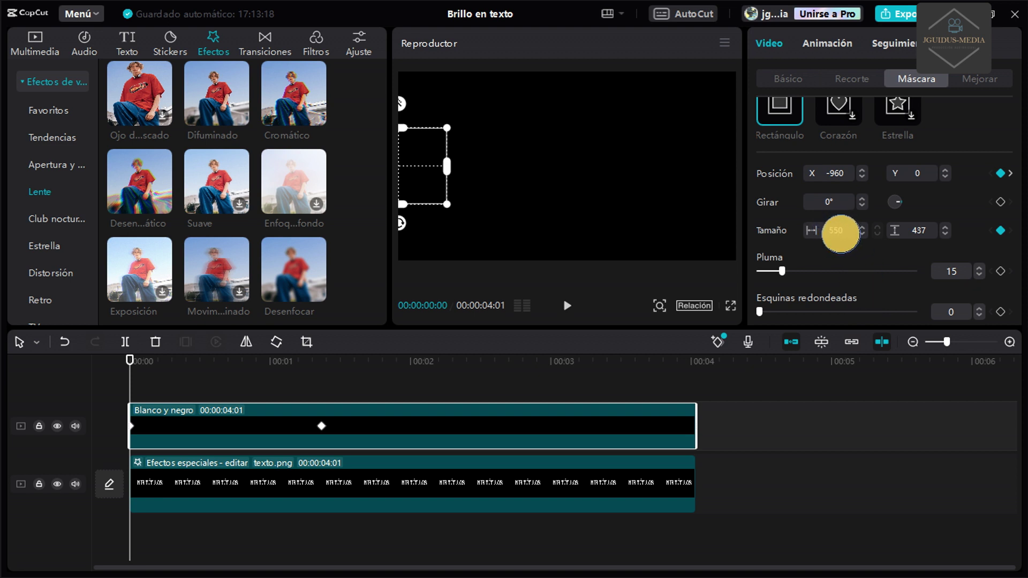
{"action": "left_click", "coordinate": [611, 375]}
{"action": "left_click_drag", "start_coordinate": [601, 375], "coordinate": [798, 392]}
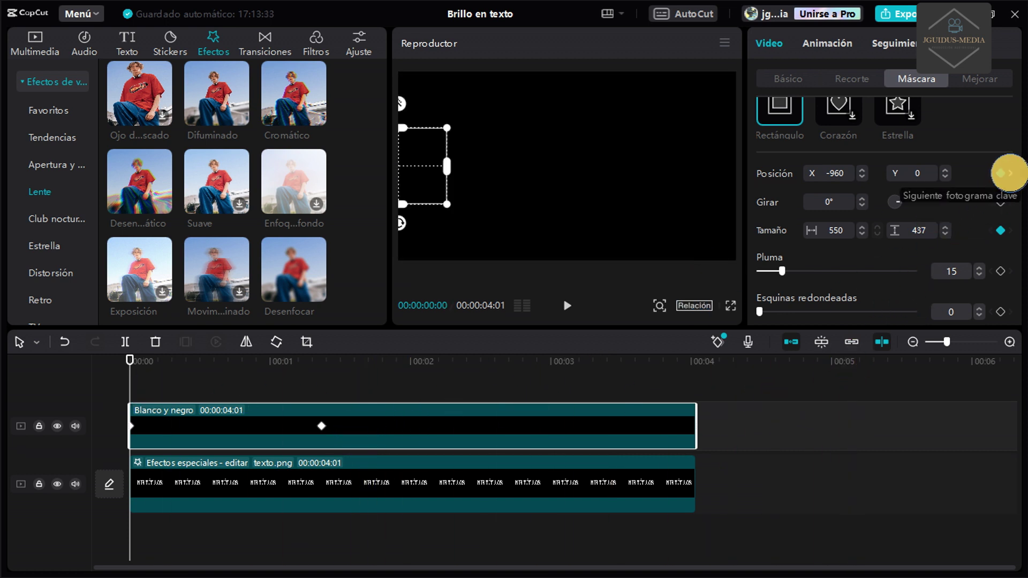
{"action": "left_click", "coordinate": [1010, 173]}
- Widen the mask to 911 at the keyframe around 2 seconds
{"action": "left_click_drag", "start_coordinate": [322, 359], "coordinate": [420, 360]}
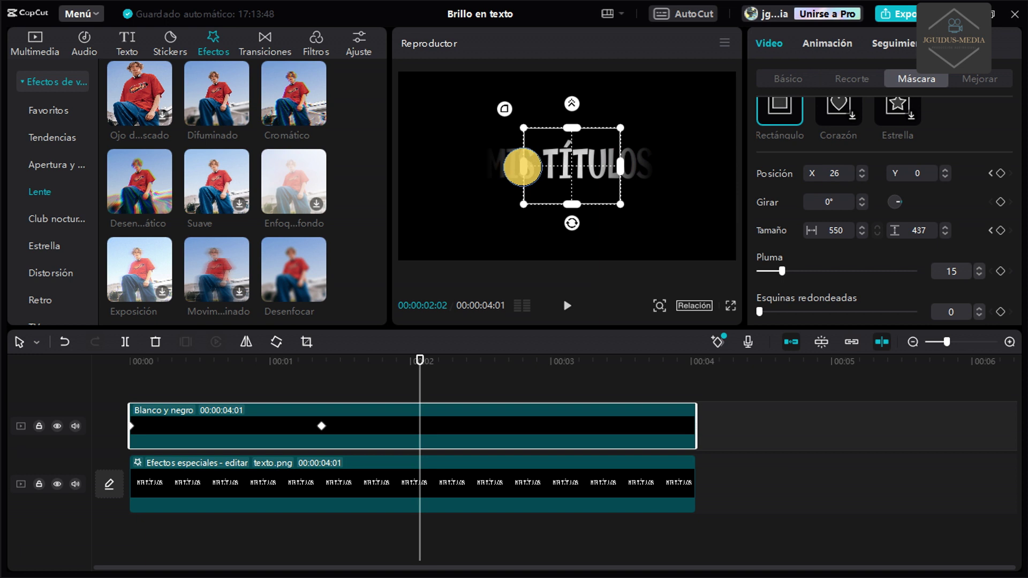
{"action": "left_click_drag", "start_coordinate": [522, 167], "coordinate": [485, 177]}
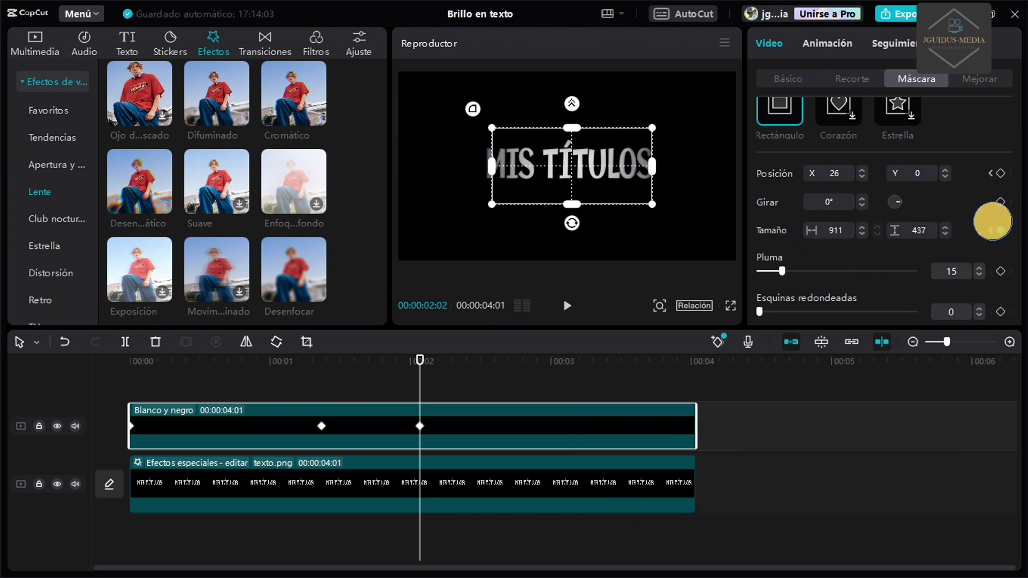
{"action": "left_click", "coordinate": [991, 230]}
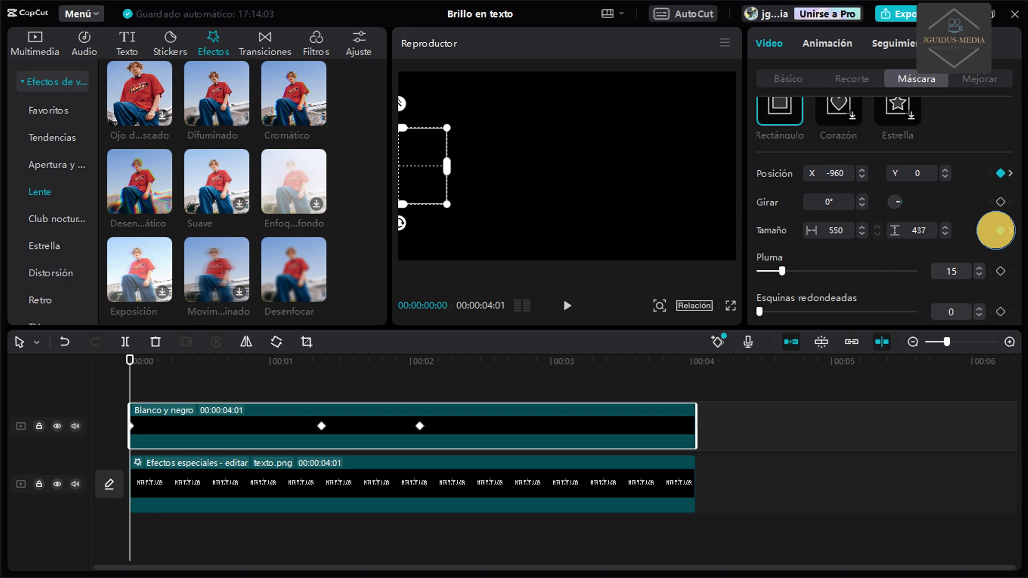
{"action": "left_click", "coordinate": [1010, 173]}
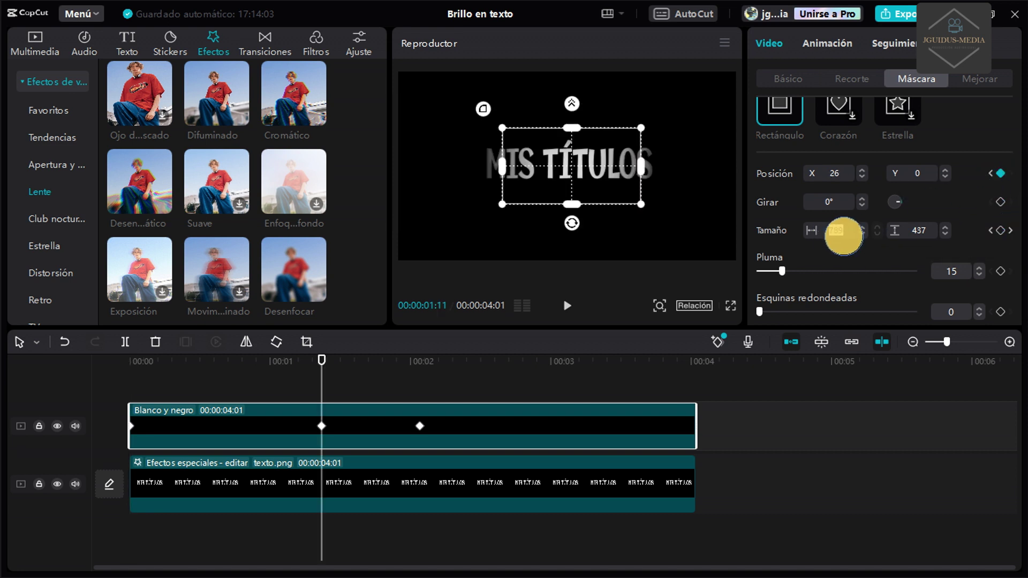
{"action": "left_click", "coordinate": [836, 231]}
{"action": "type", "text": "311"}
{"action": "type", "text": "911"}
{"action": "key", "text": "Return"}
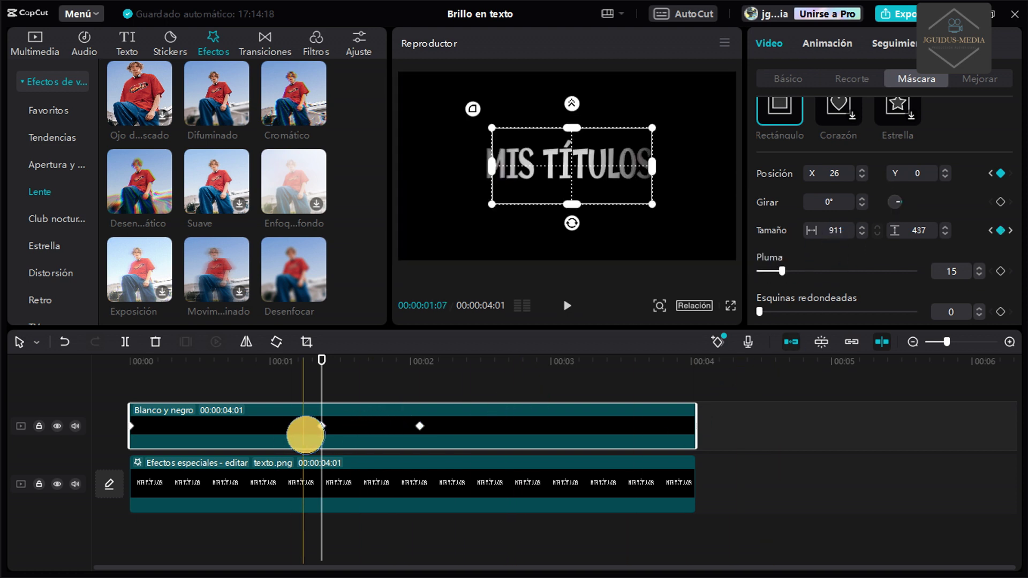
{"action": "left_click", "coordinate": [1011, 230]}
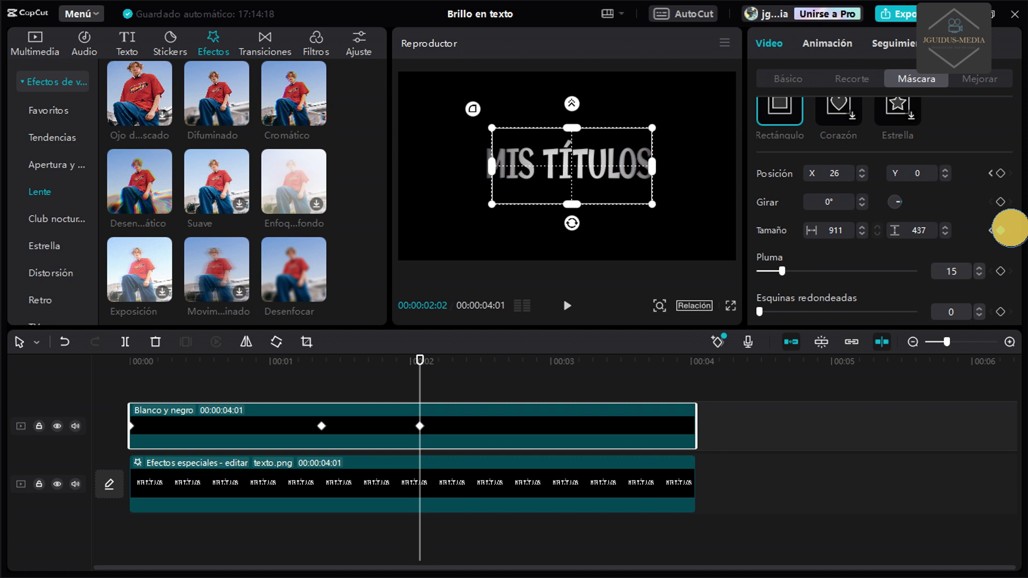
- At 00:00:04:00, slide the mask right off-screen to X 960, then recheck the 2:02 keyframe
{"action": "left_click_drag", "start_coordinate": [420, 359], "coordinate": [691, 373]}
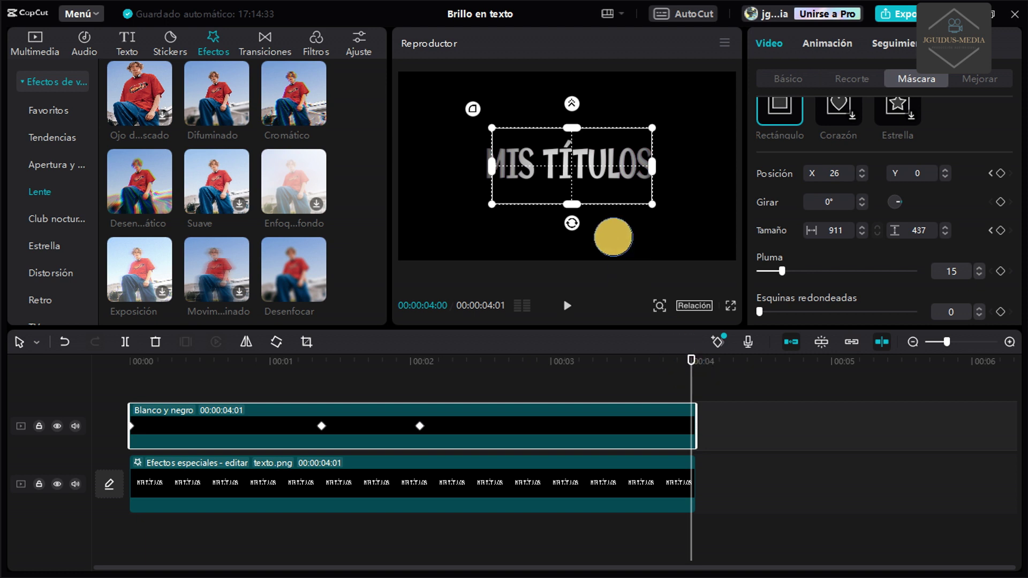
{"action": "left_click_drag", "start_coordinate": [588, 165], "coordinate": [779, 163]}
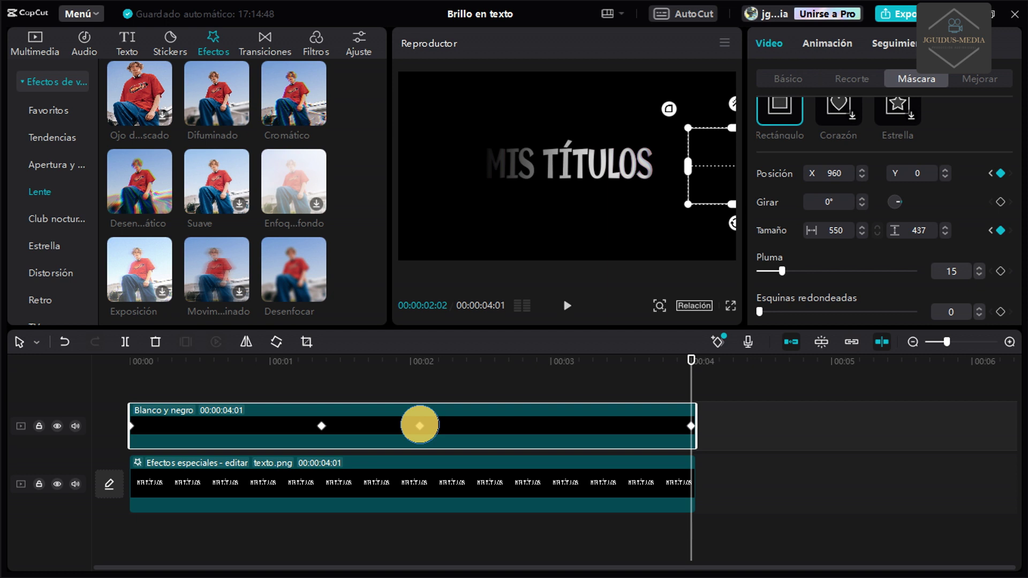
{"action": "left_click", "coordinate": [420, 426]}
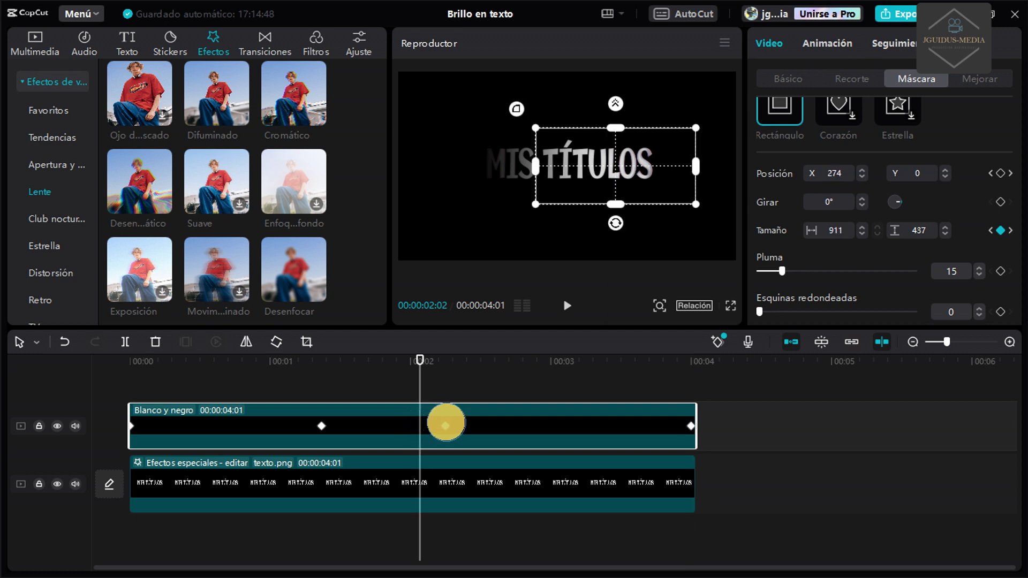
- Add a 100% Escala keyframe to the texto.png title clip at 00:00:02:03
{"action": "left_click", "coordinate": [382, 389]}
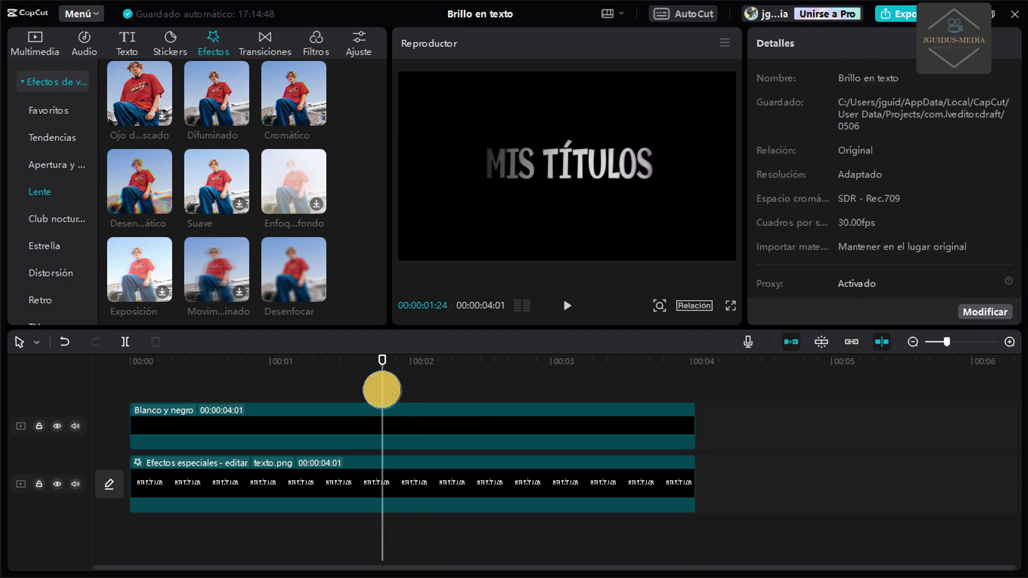
{"action": "mouse_move", "coordinate": [382, 360]}
{"action": "left_mouse_down"}
{"action": "mouse_move", "coordinate": [490, 400]}
{"action": "mouse_move", "coordinate": [425, 406]}
{"action": "left_mouse_up"}
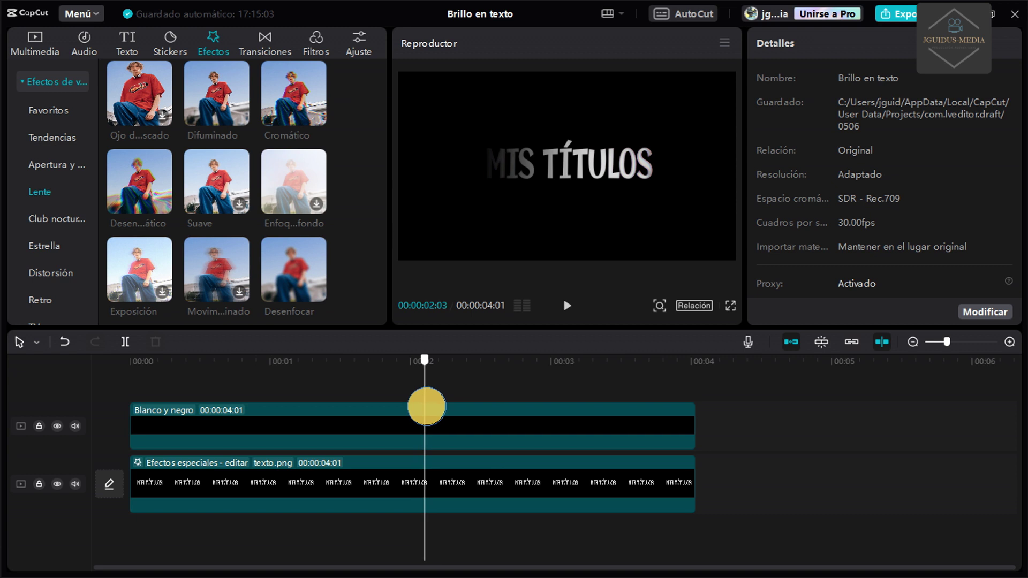
{"action": "left_click", "coordinate": [441, 504]}
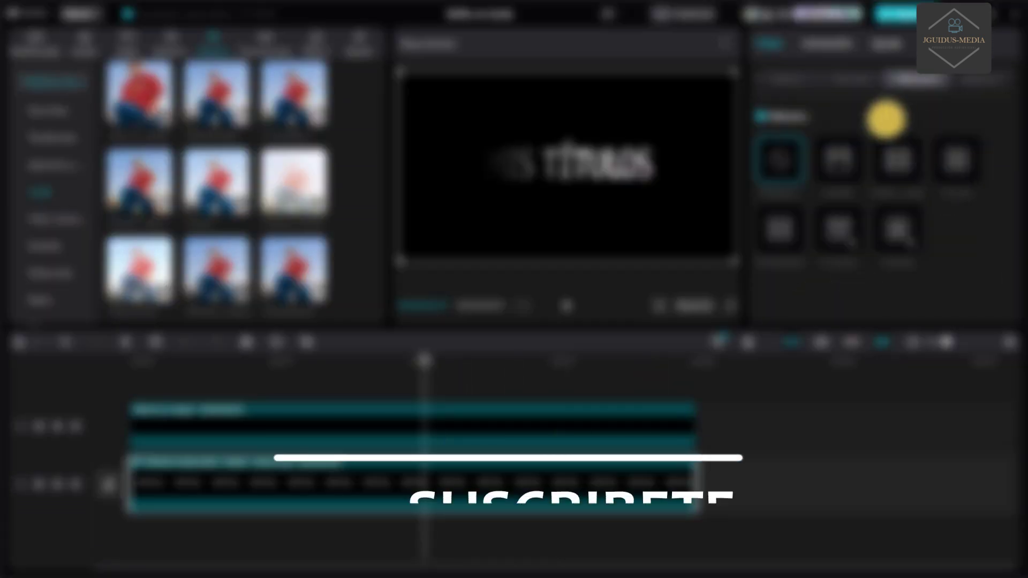
{"action": "left_click", "coordinate": [780, 76]}
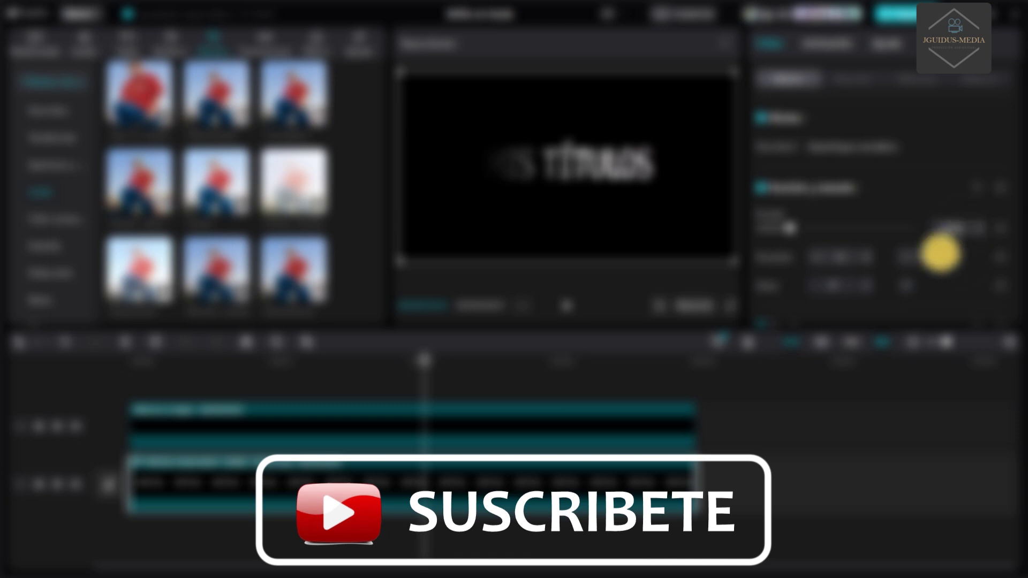
{"action": "left_click", "coordinate": [1000, 228]}
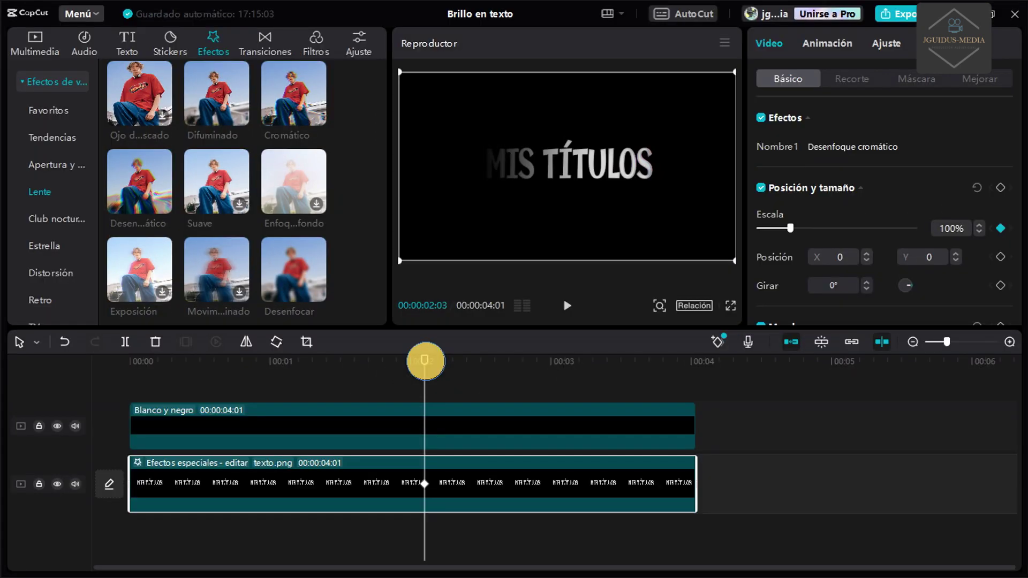
- Move the playhead near the clip's end, deselect the title, and show the media library's stock clips
{"action": "left_click_drag", "start_coordinate": [426, 361], "coordinate": [687, 389]}
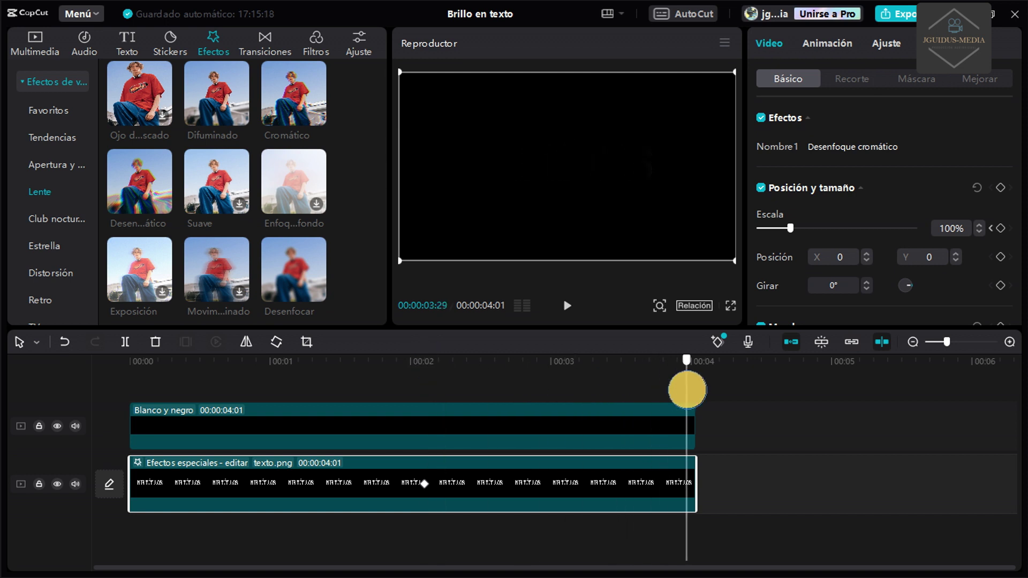
{"action": "left_click", "coordinate": [378, 388]}
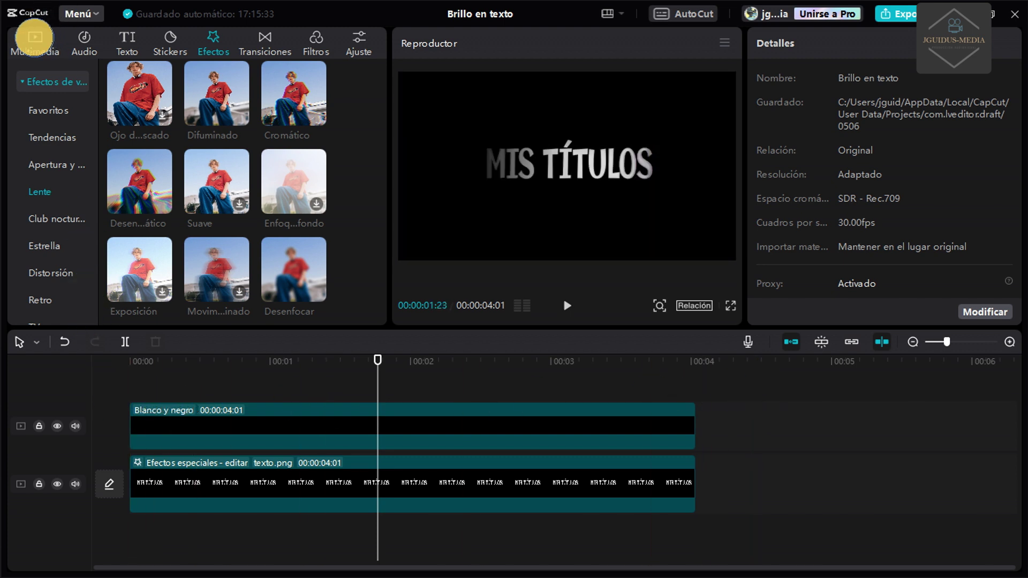
{"action": "left_click", "coordinate": [34, 37]}
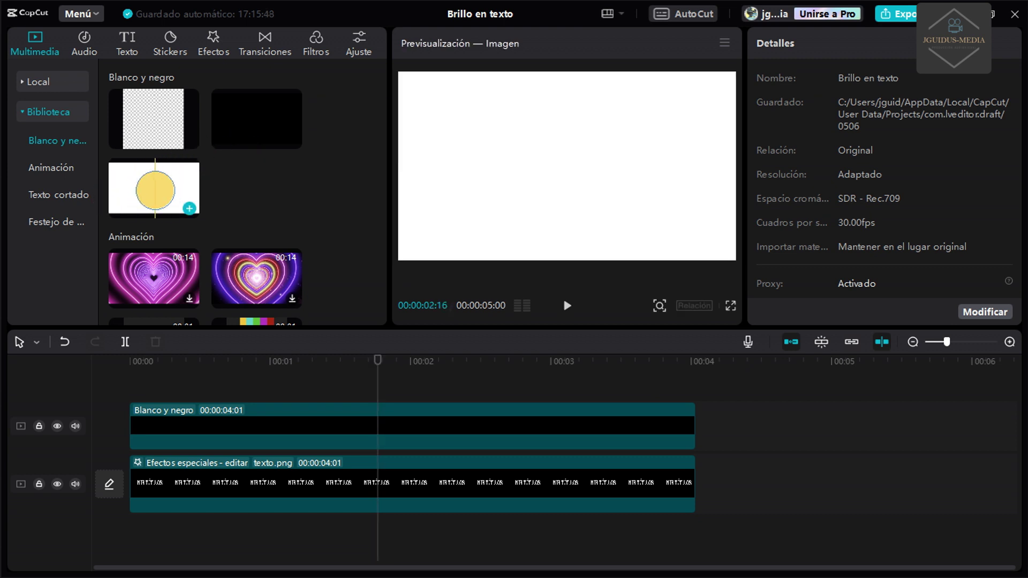
- Place the white Blanco y negro clip on a new top track at 1 second, trimmed to 00:00:01:07
{"action": "left_click_drag", "start_coordinate": [155, 190], "coordinate": [250, 380]}
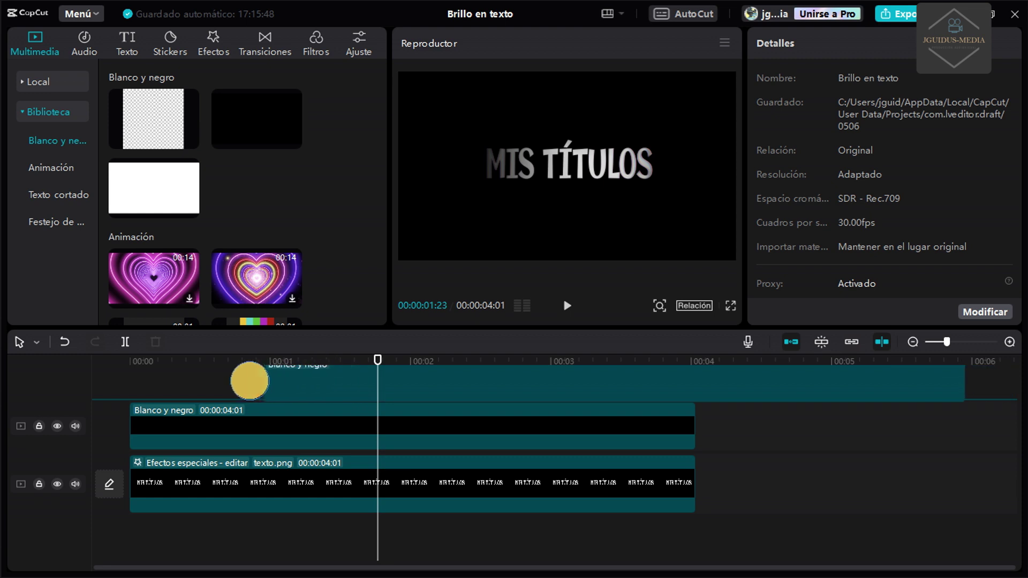
{"action": "left_click_drag", "start_coordinate": [253, 380], "coordinate": [273, 379]}
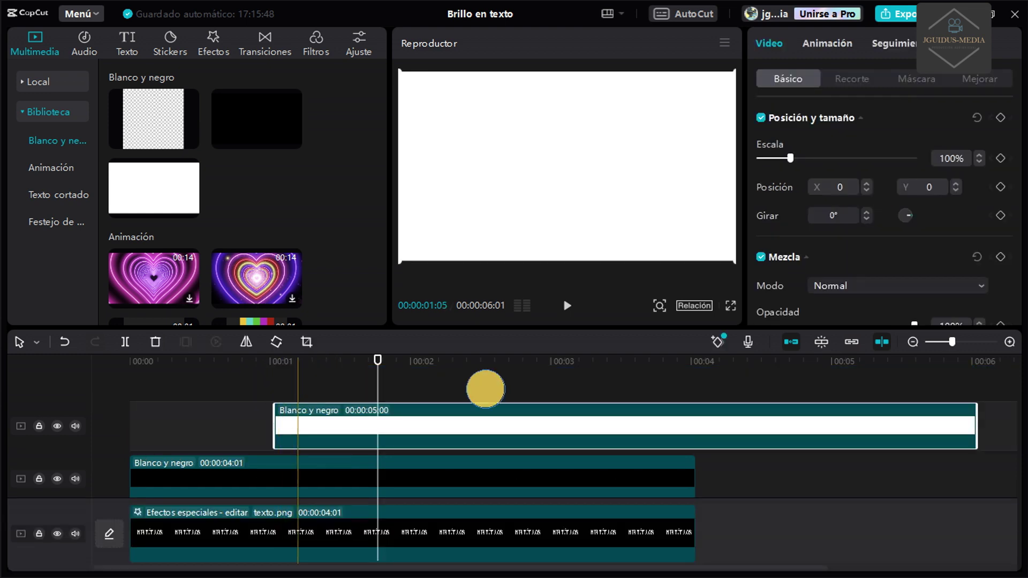
{"action": "left_click_drag", "start_coordinate": [977, 428], "coordinate": [442, 463]}
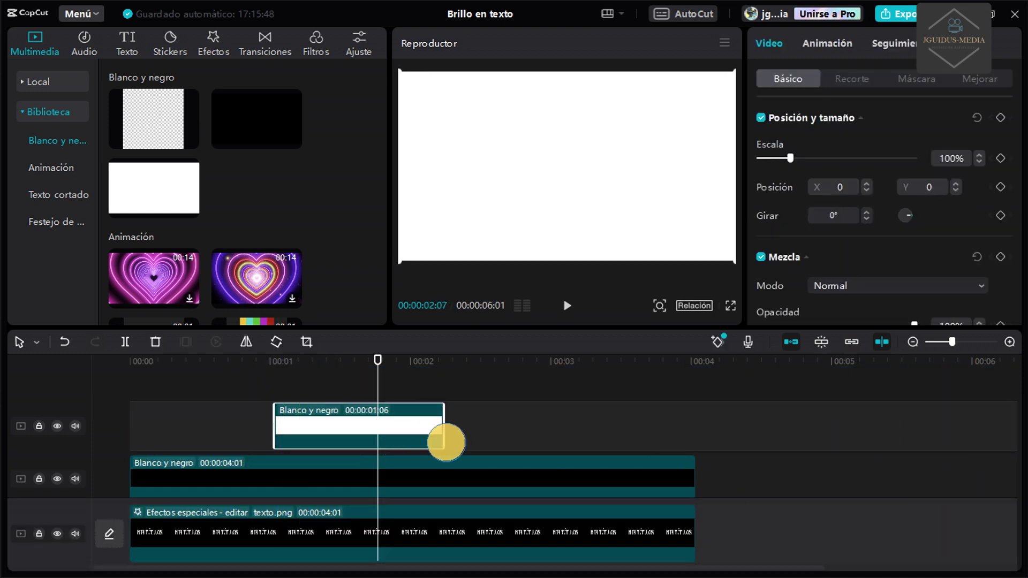
- Shift the white clip slightly later so it lines up with the black clip's mask keyframes
{"action": "left_click", "coordinate": [482, 459]}
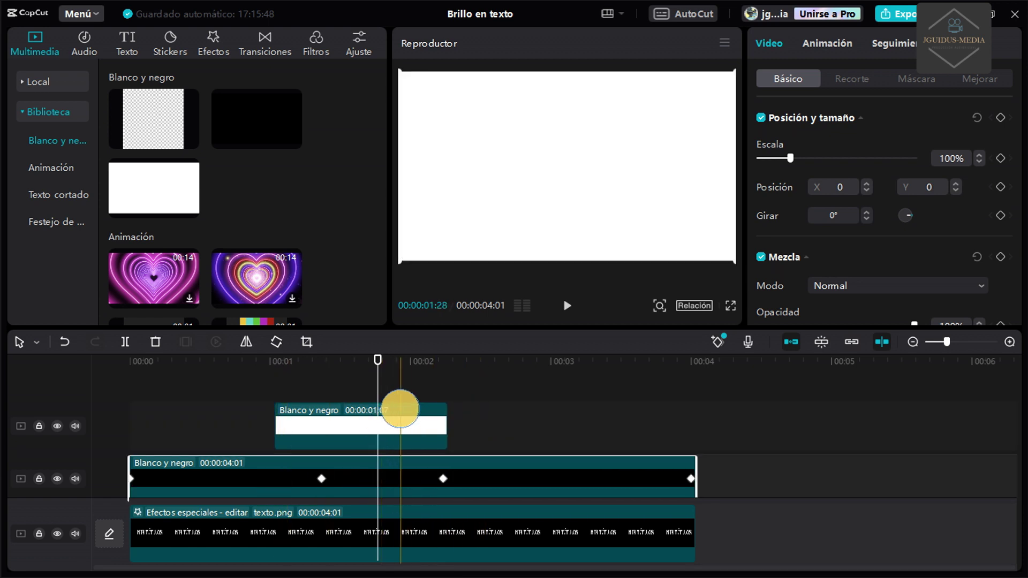
{"action": "left_click_drag", "start_coordinate": [400, 409], "coordinate": [417, 409]}
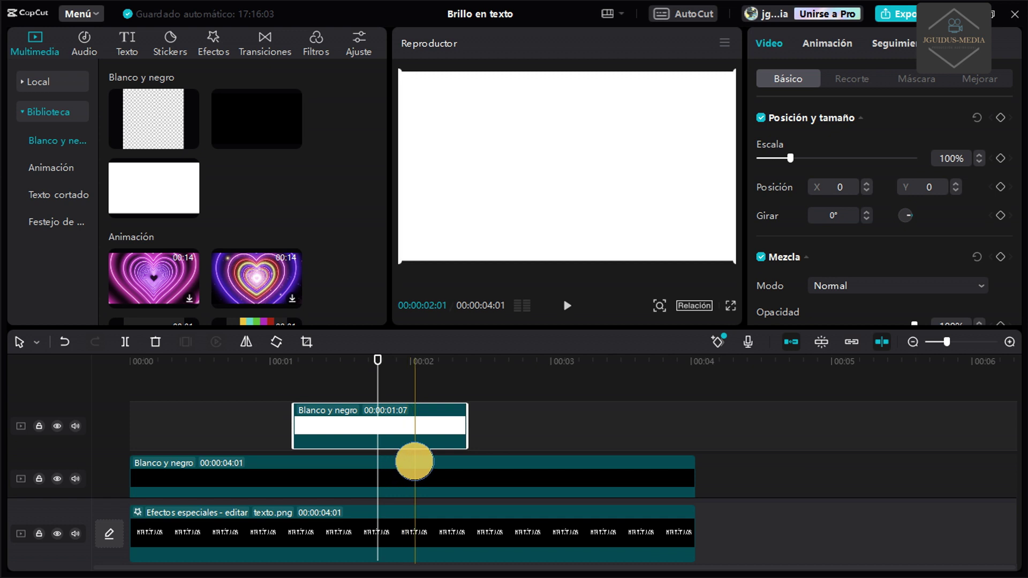
{"action": "left_click", "coordinate": [415, 461]}
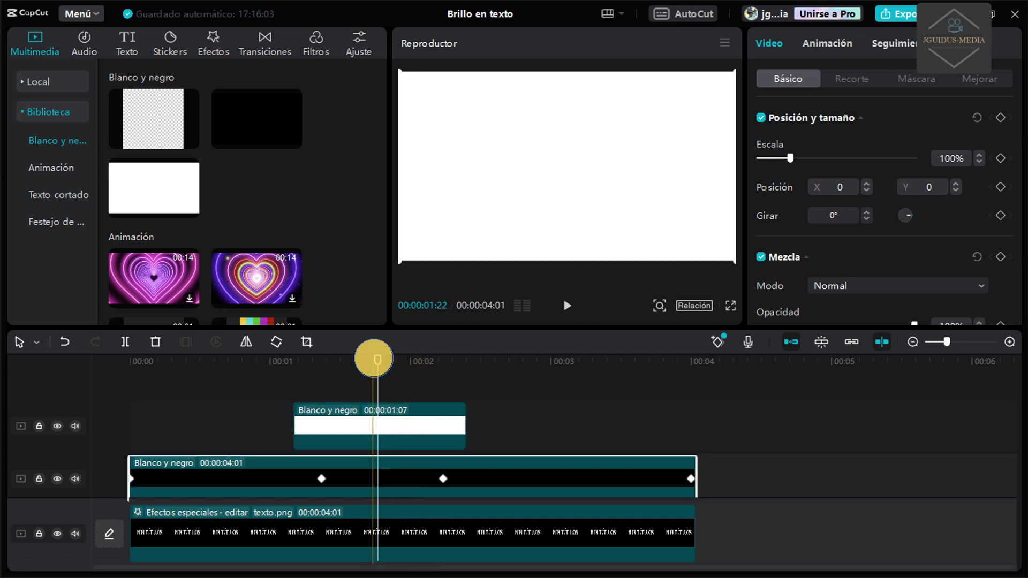
{"action": "left_click_drag", "start_coordinate": [378, 359], "coordinate": [388, 360]}
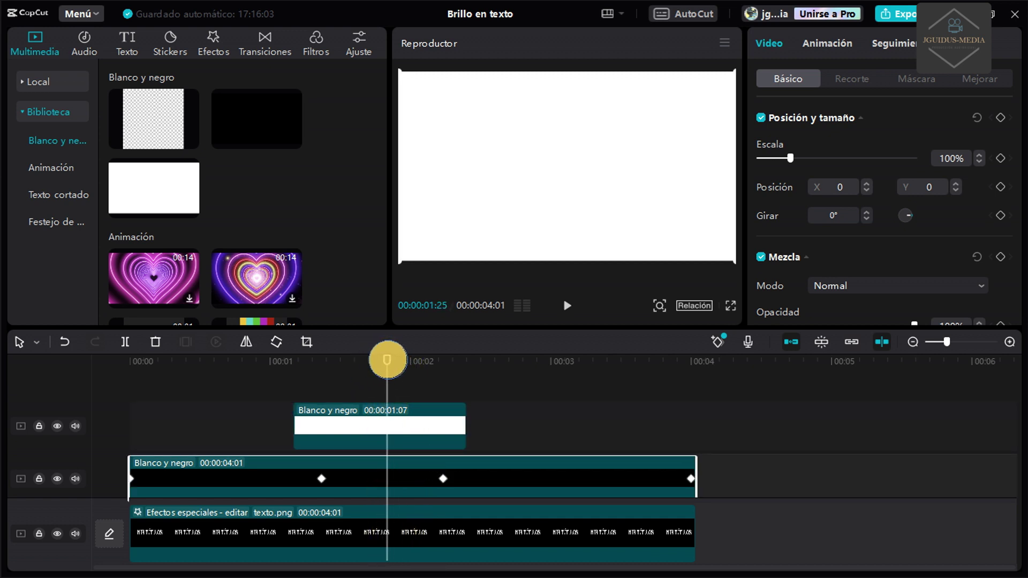
{"action": "left_click_drag", "start_coordinate": [409, 407], "coordinate": [413, 407]}
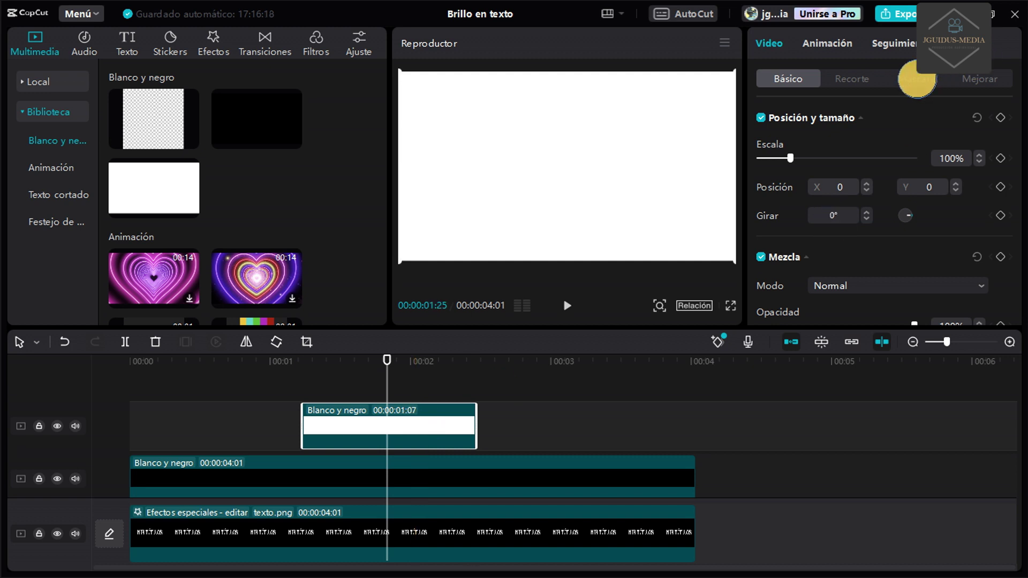
- Give the white clip a narrow Rollo de película mask strip with feather 8, rotated 63°
{"action": "left_click", "coordinate": [917, 79]}
{"action": "left_click", "coordinate": [896, 155]}
{"action": "left_click_drag", "start_coordinate": [564, 244], "coordinate": [581, 165]}
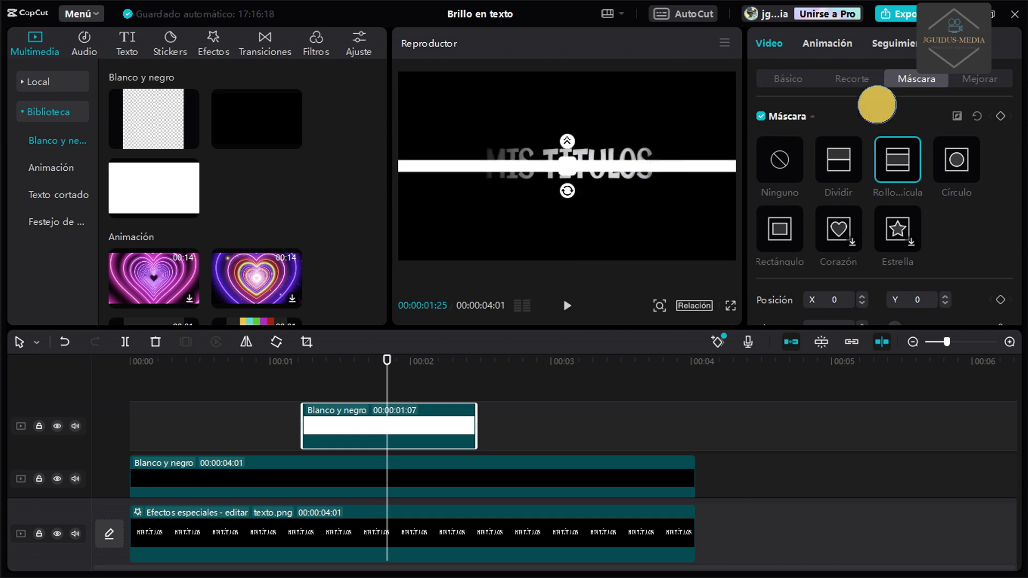
{"action": "left_click", "coordinate": [958, 116]}
{"action": "left_click", "coordinate": [958, 115]}
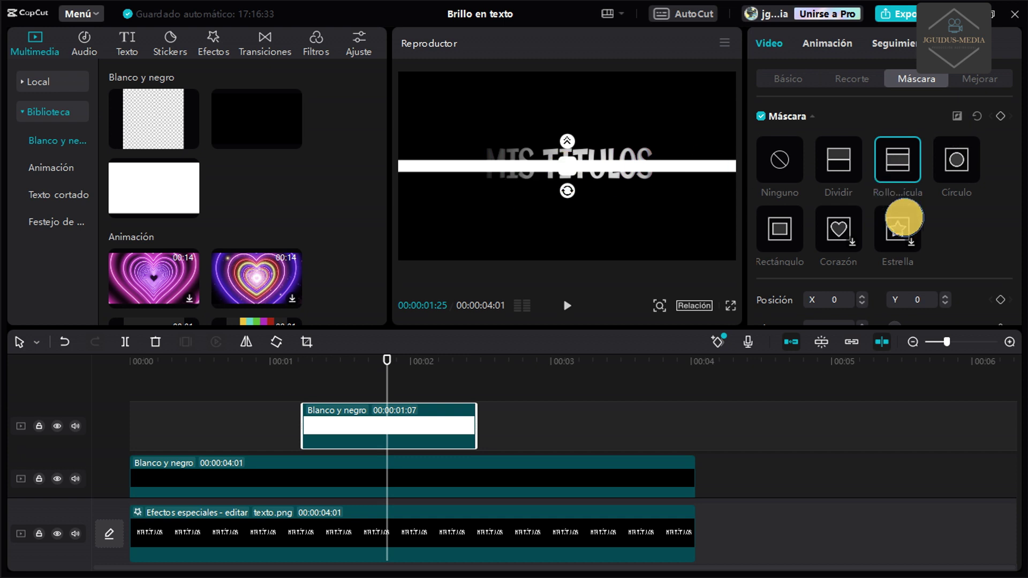
{"action": "scroll", "coordinate": [952, 268], "scroll_direction": "down", "scroll_amount": 3}
{"action": "left_click_drag", "start_coordinate": [759, 302], "coordinate": [772, 302]}
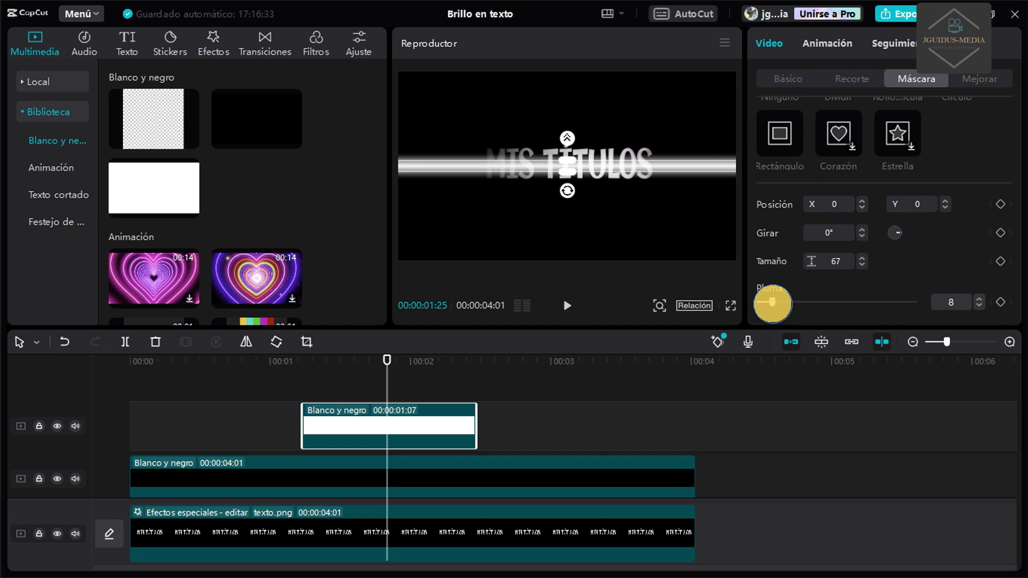
{"action": "left_click_drag", "start_coordinate": [562, 190], "coordinate": [534, 190]}
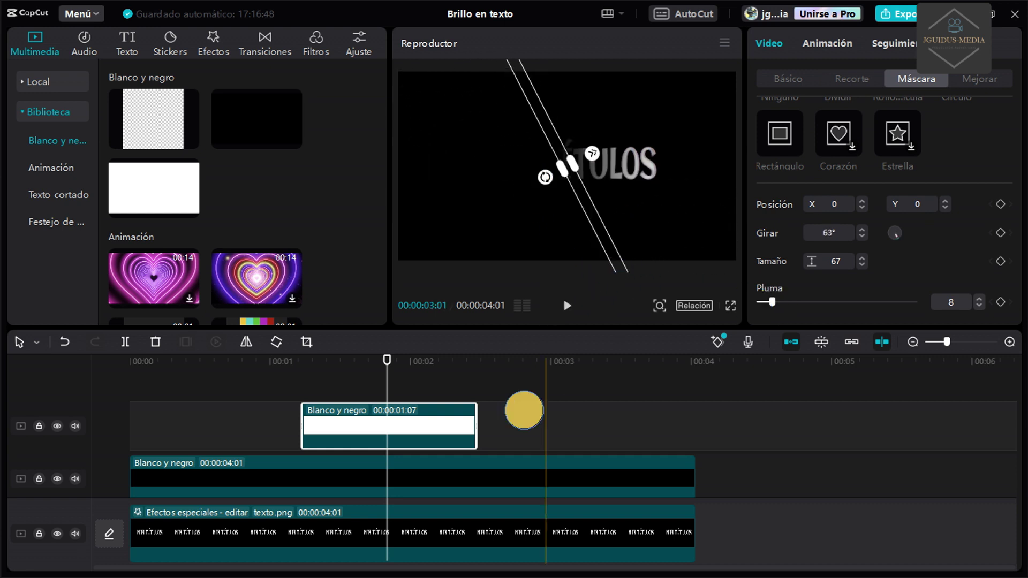
- At the white clip's start, keyframe the strip's mask position at X -580, left of the title
{"action": "left_click_drag", "start_coordinate": [380, 357], "coordinate": [303, 373]}
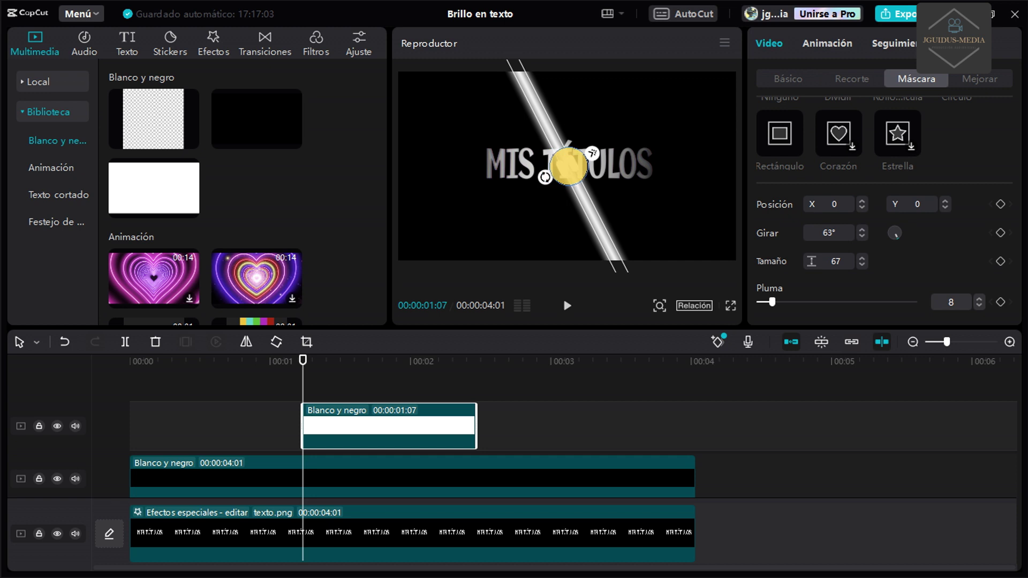
{"action": "mouse_move", "coordinate": [568, 166]}
{"action": "left_mouse_down"}
{"action": "mouse_move", "coordinate": [465, 168]}
{"action": "mouse_move", "coordinate": [491, 172]}
{"action": "left_mouse_up"}
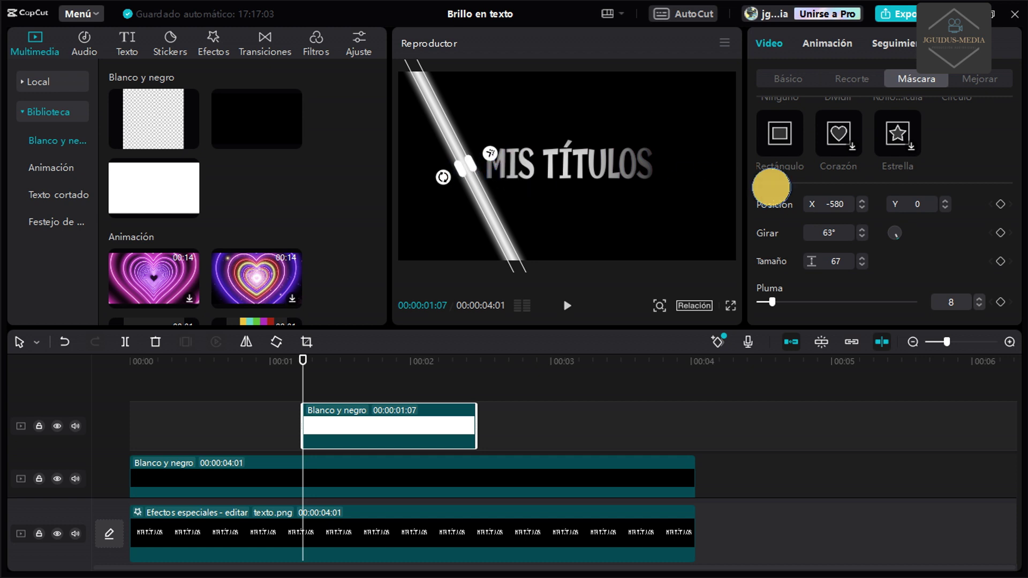
{"action": "left_click", "coordinate": [1001, 204]}
- Near the clip's end, keyframe the strip's mask position at X 550, right of the title
{"action": "left_click_drag", "start_coordinate": [300, 357], "coordinate": [476, 360]}
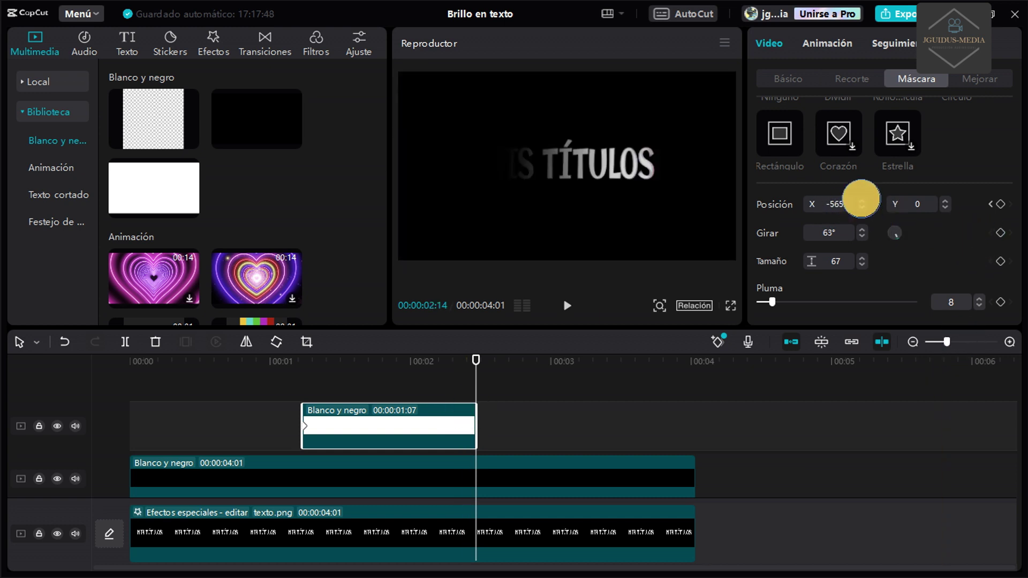
{"action": "left_click_drag", "start_coordinate": [861, 199], "coordinate": [862, 203]}
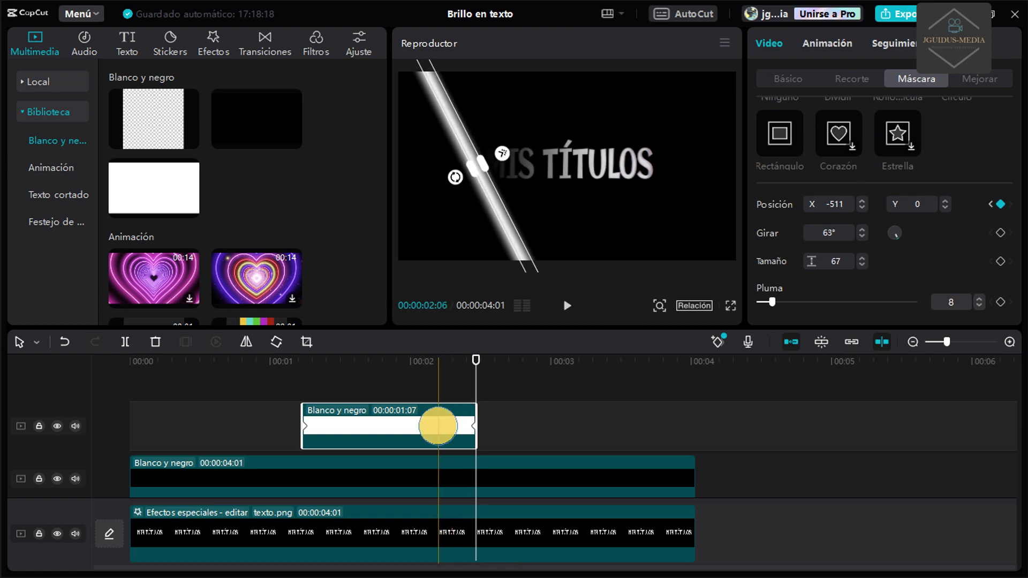
{"action": "left_click_drag", "start_coordinate": [864, 202], "coordinate": [836, 207]}
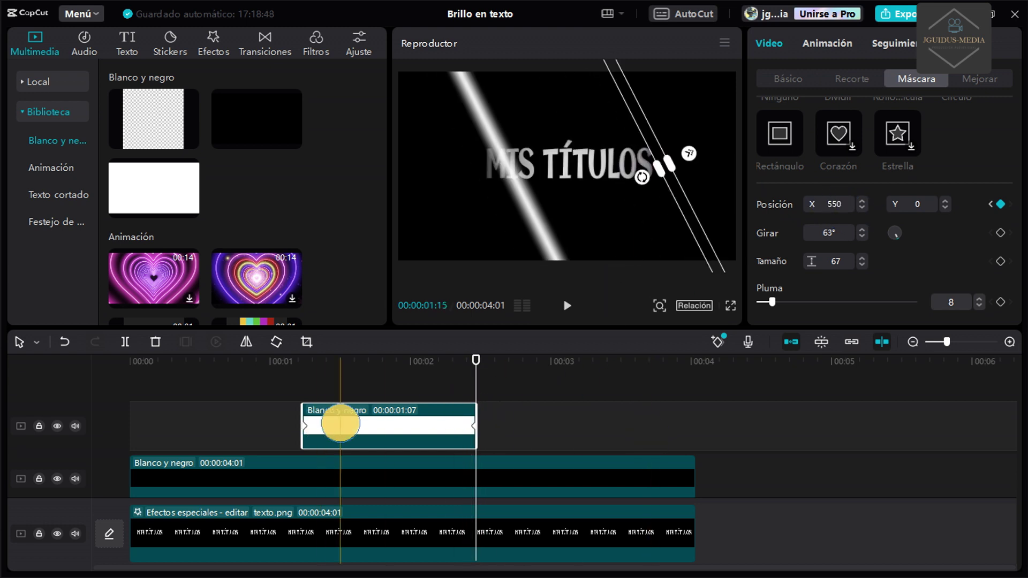
- Copy the masked white clip and paste it on the track below, aligned with the original
{"action": "left_click", "coordinate": [379, 360]}
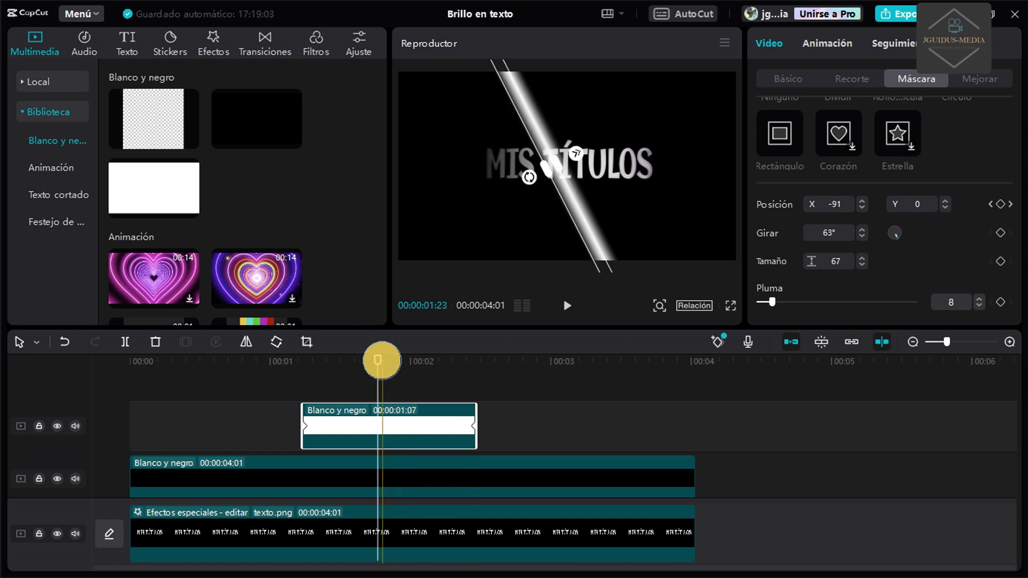
{"action": "right_click", "coordinate": [395, 420]}
{"action": "left_click", "coordinate": [420, 241]}
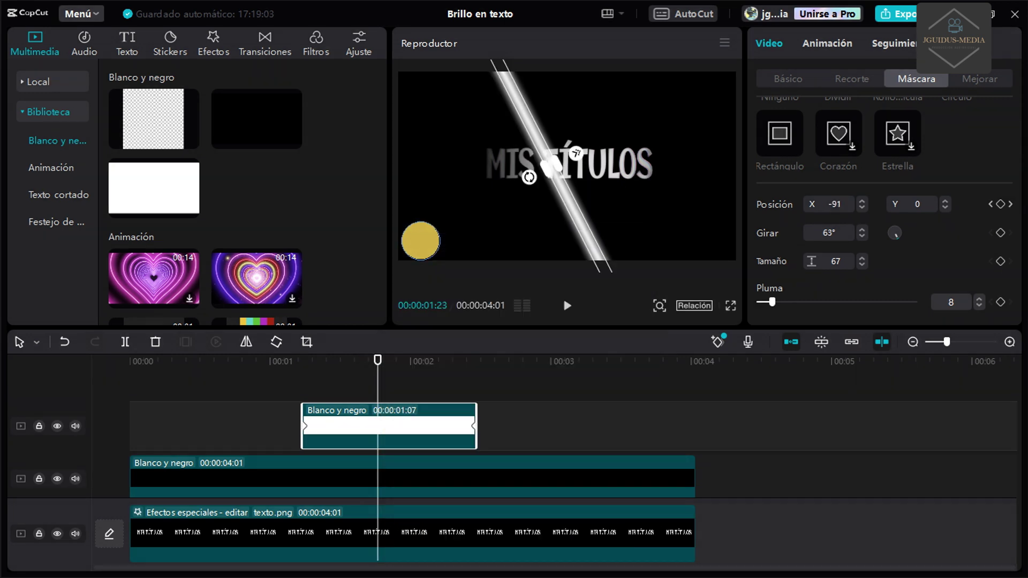
{"action": "left_click", "coordinate": [280, 385]}
{"action": "left_click", "coordinate": [528, 425]}
{"action": "key", "text": "ctrl+v"}
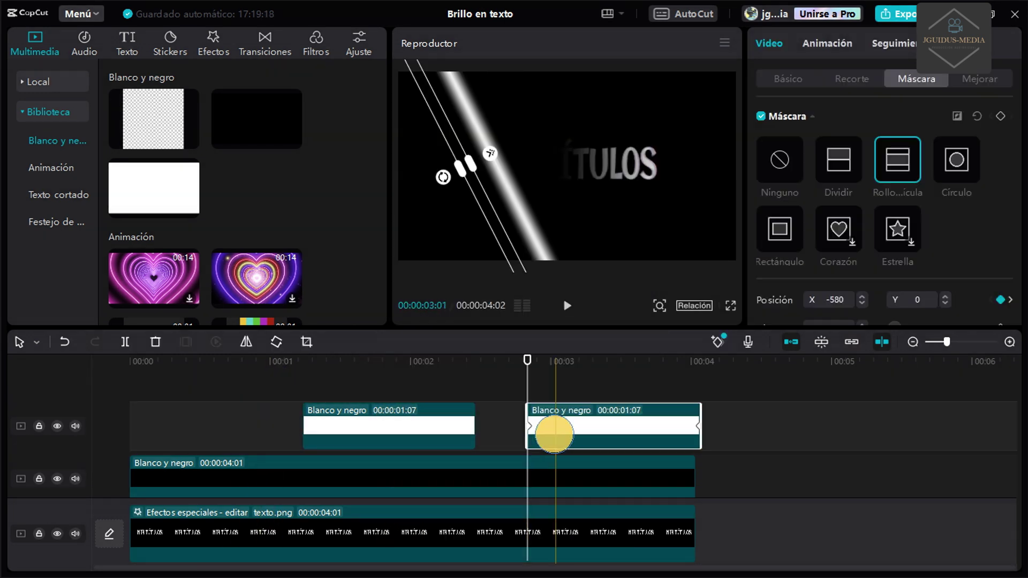
{"action": "left_click_drag", "start_coordinate": [554, 434], "coordinate": [381, 423]}
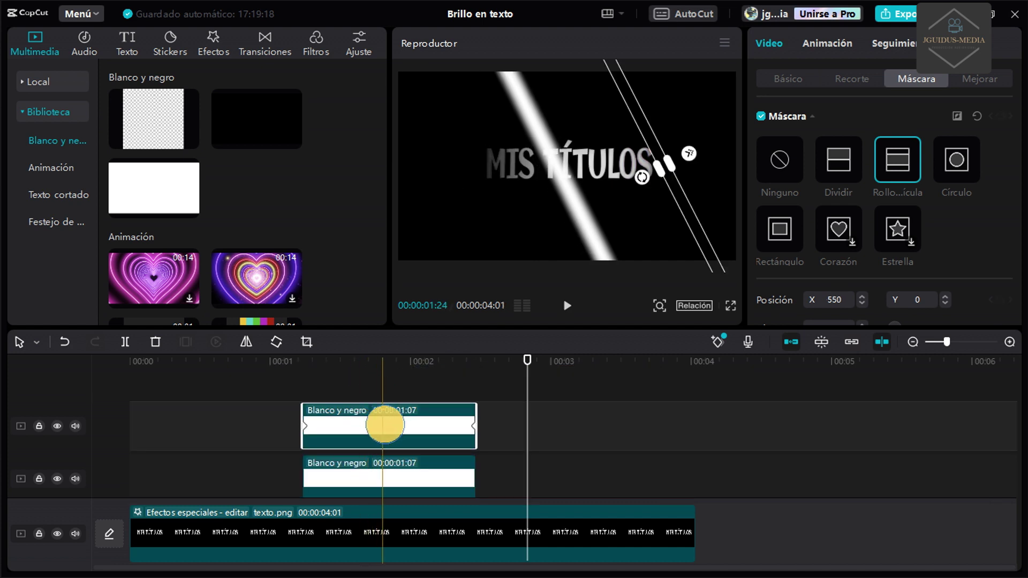
{"action": "left_click", "coordinate": [326, 379]}
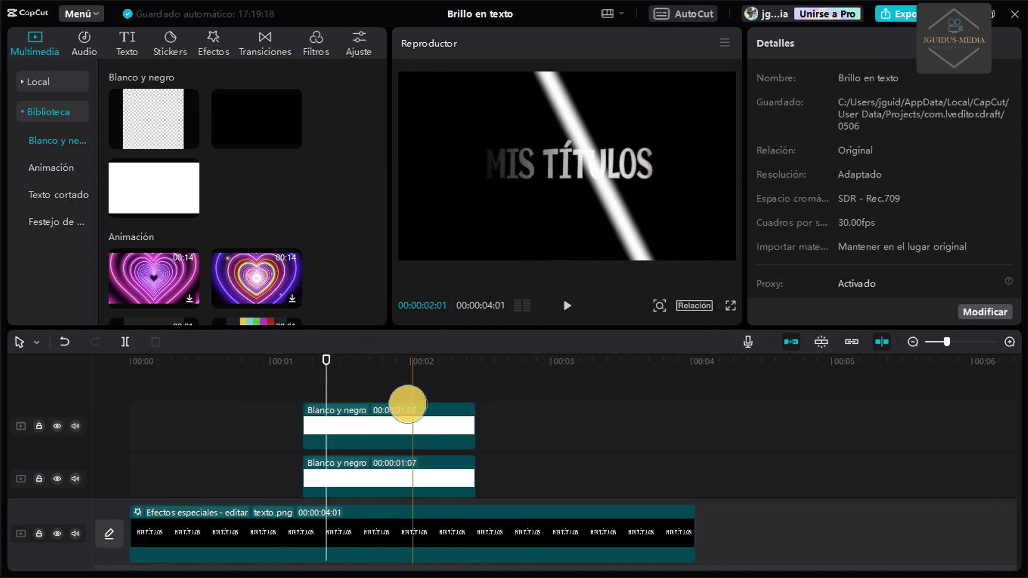
{"action": "left_click", "coordinate": [408, 427]}
- Set the upper white strip clip's blend mode to Superposición
{"action": "scroll", "coordinate": [950, 241], "scroll_direction": "down", "scroll_amount": 2}
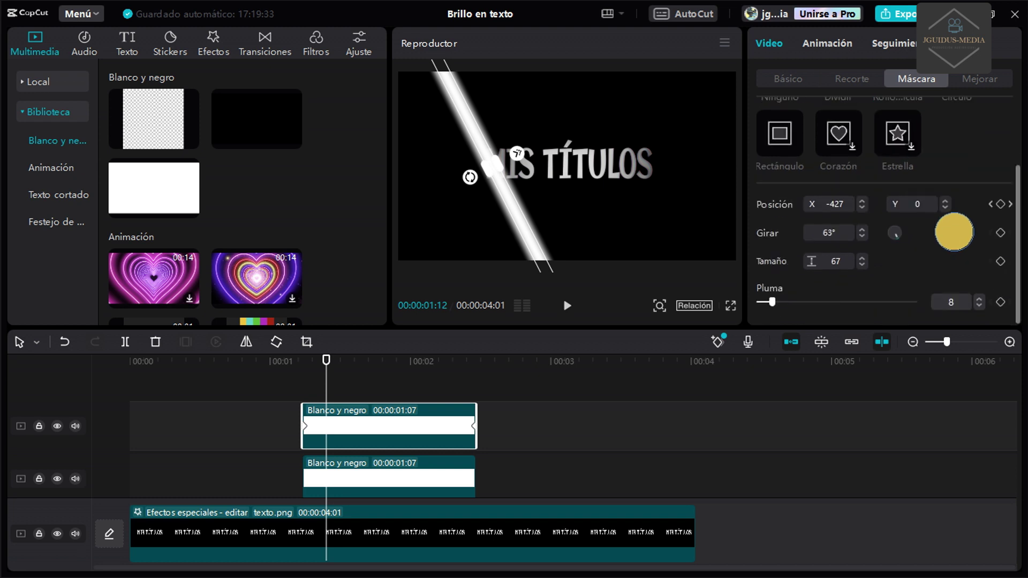
{"action": "left_click", "coordinate": [787, 78]}
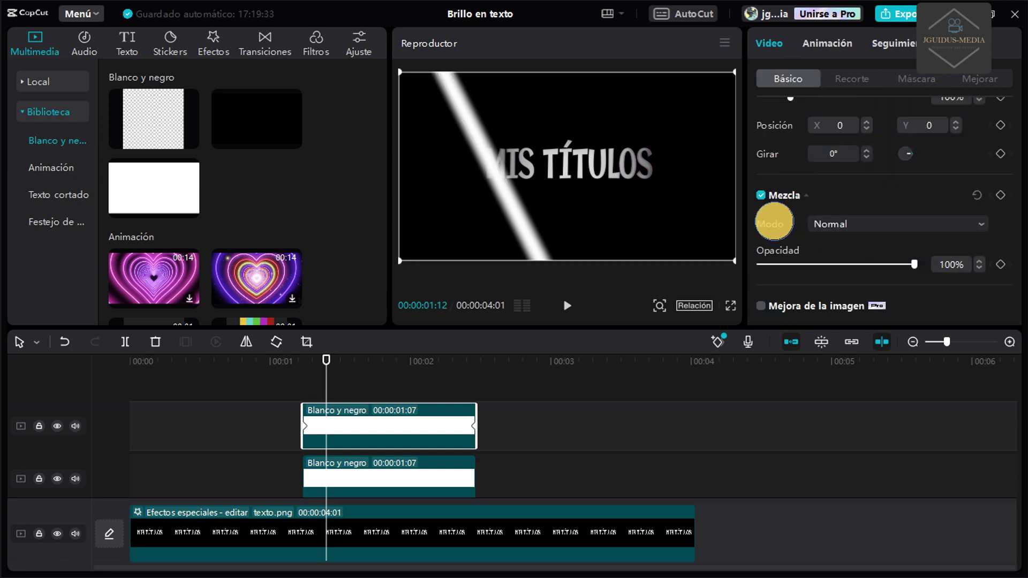
{"action": "left_click", "coordinate": [859, 224]}
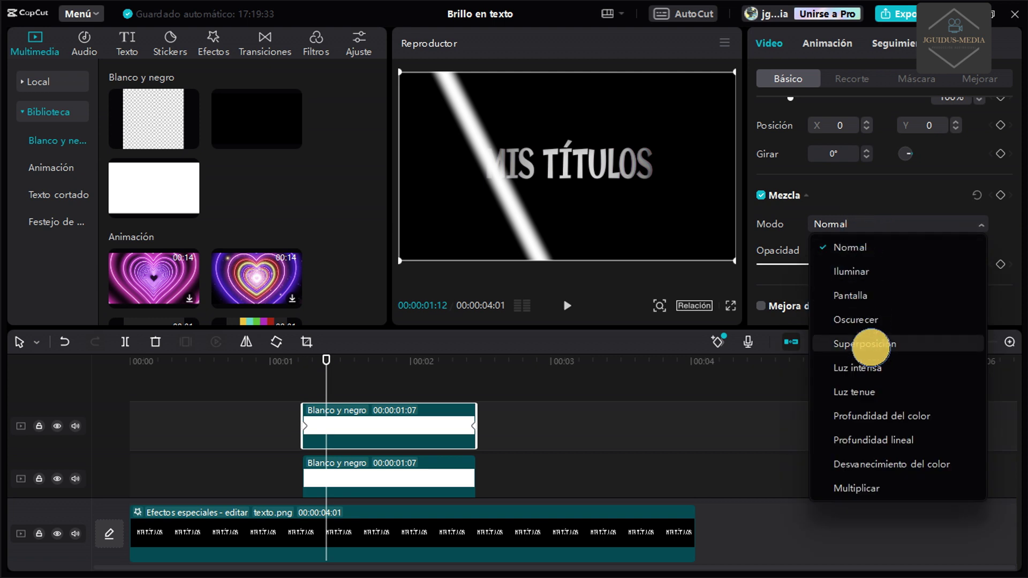
{"action": "left_click", "coordinate": [871, 343]}
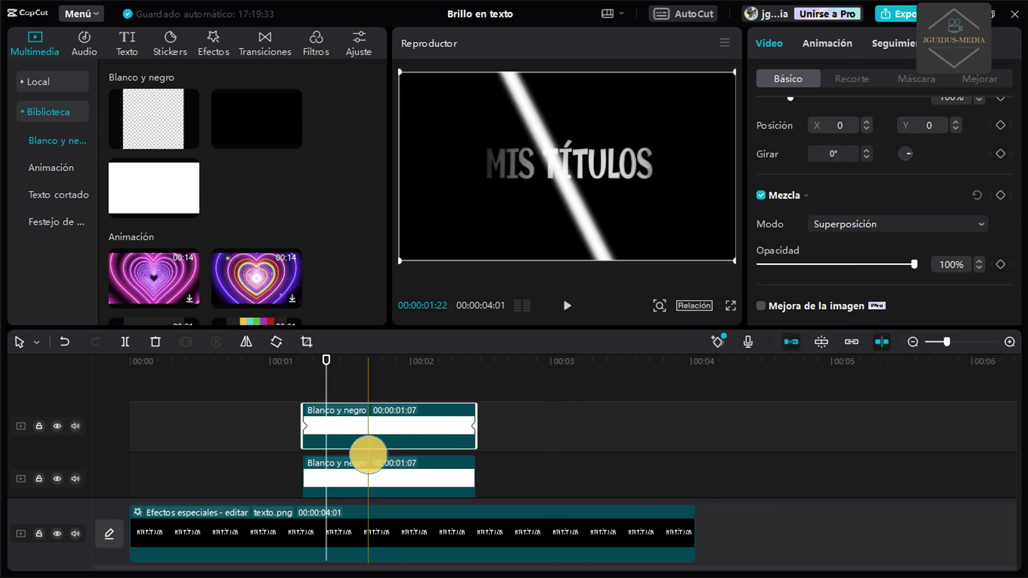
- Set the lower white strip clip's blend mode to Superposición as well
{"action": "left_click", "coordinate": [389, 477]}
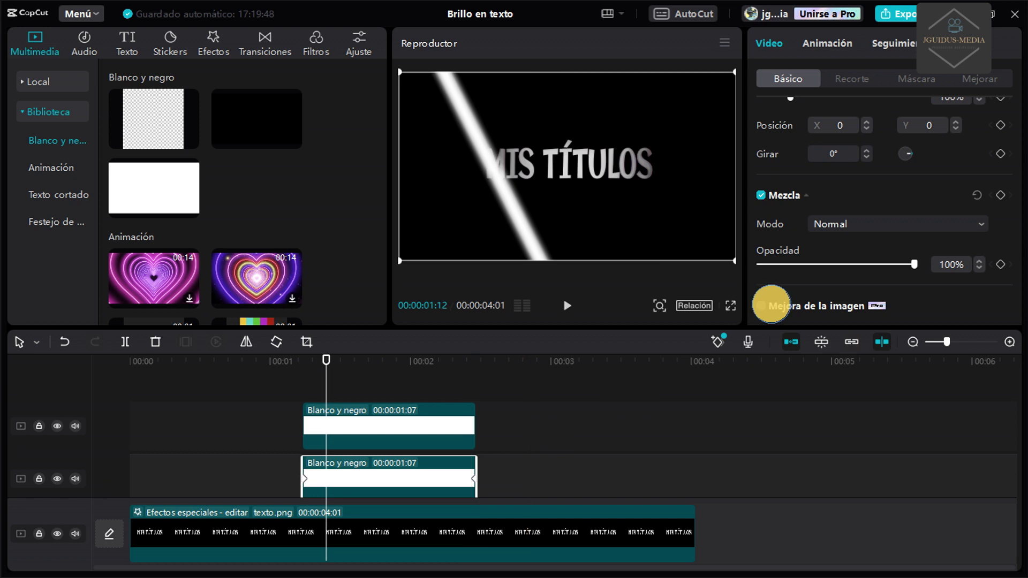
{"action": "left_click", "coordinate": [872, 225]}
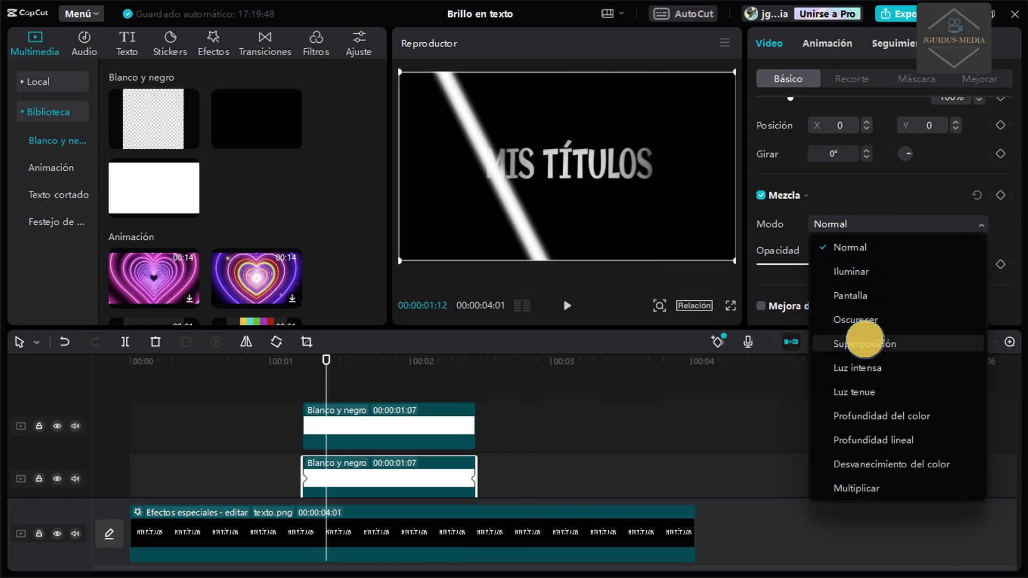
{"action": "left_click", "coordinate": [866, 343]}
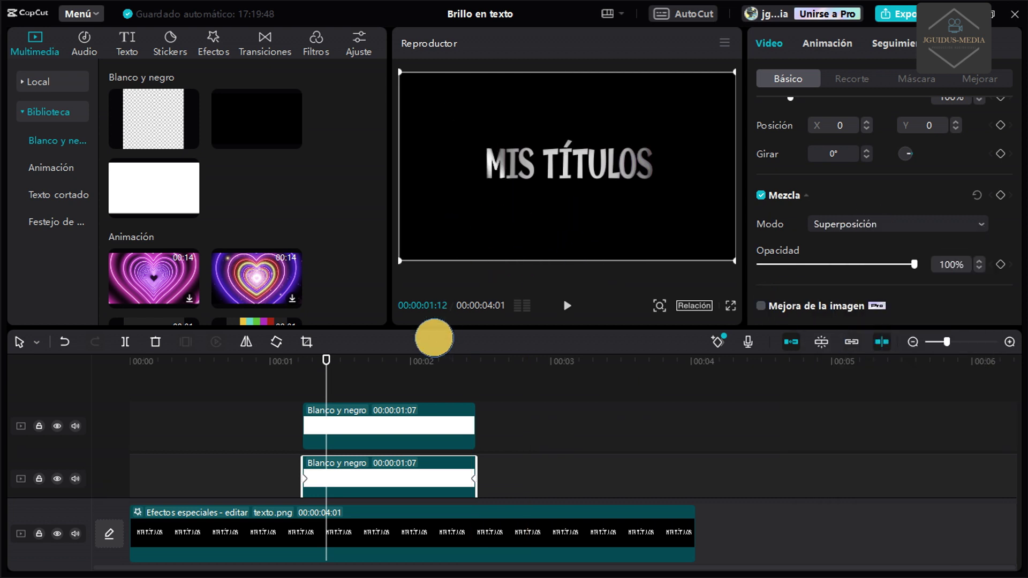
{"action": "left_click", "coordinate": [130, 362]}
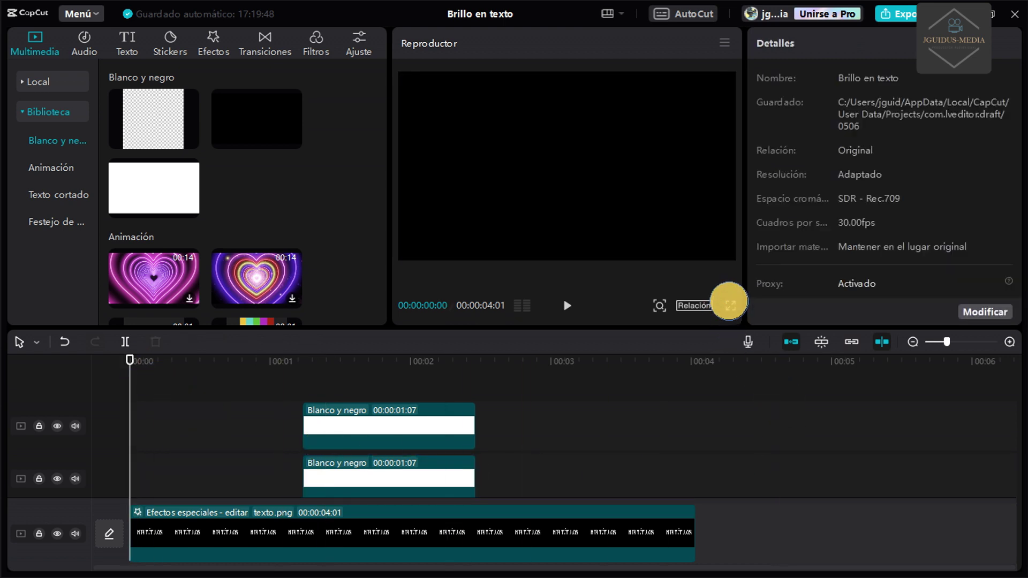
{"action": "left_click", "coordinate": [730, 304]}
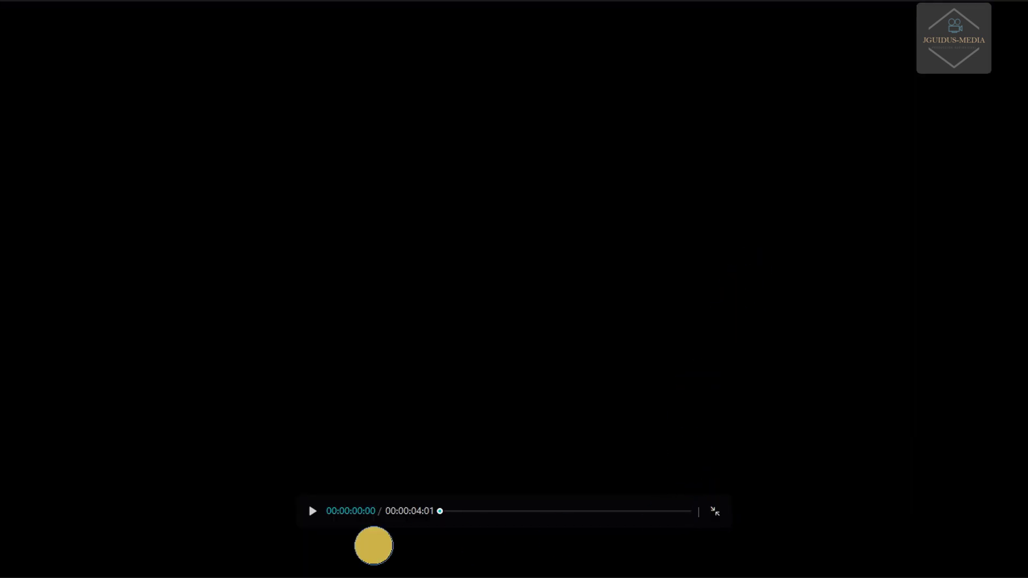
{"action": "left_click", "coordinate": [312, 510]}
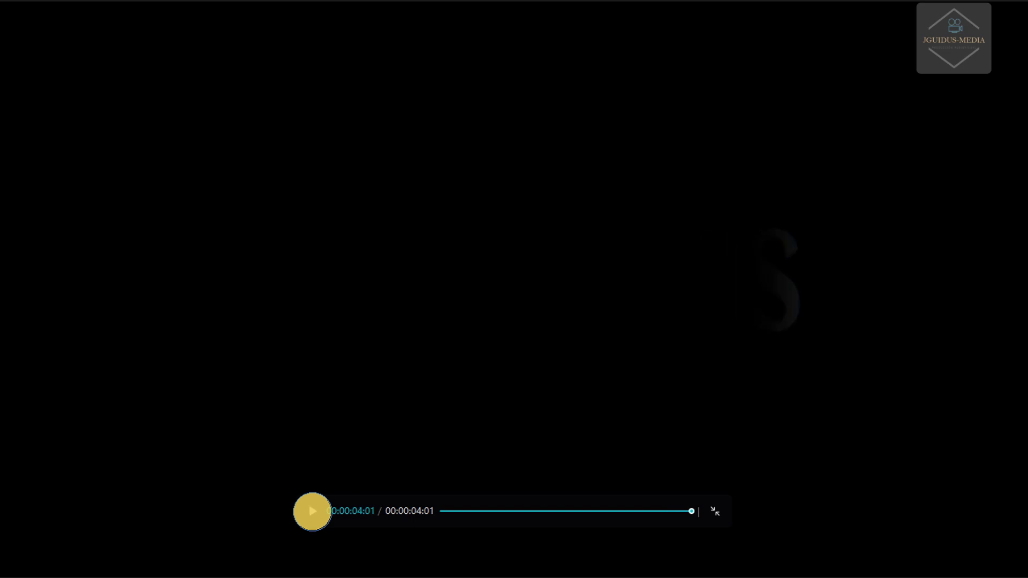
{"action": "left_click", "coordinate": [719, 508]}
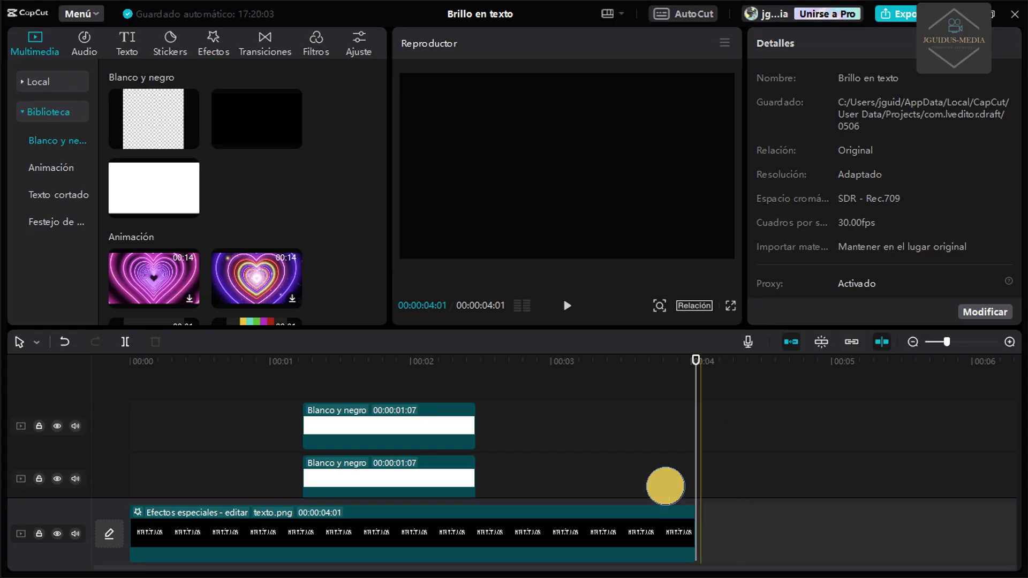